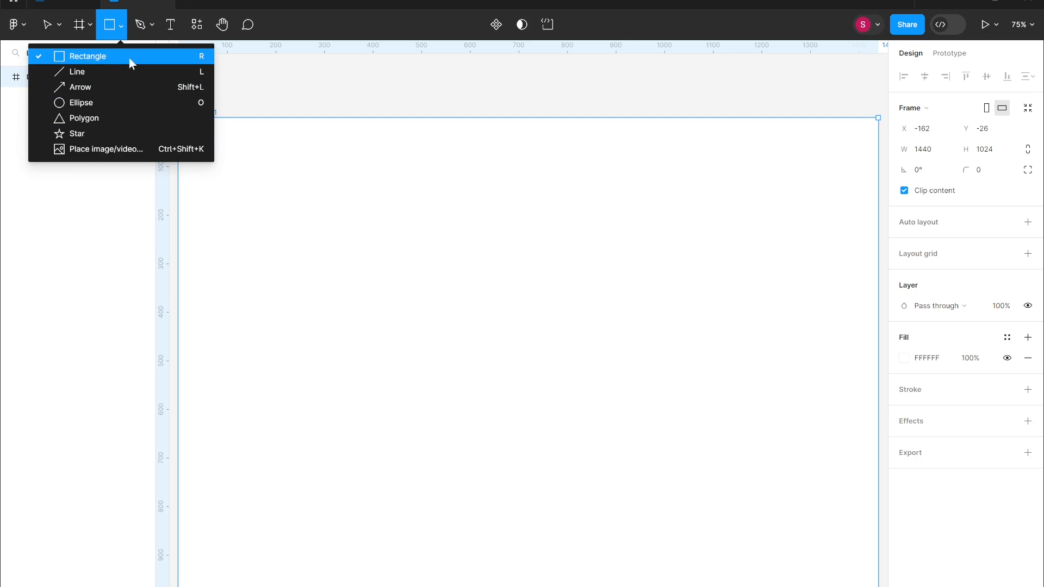
Draw a rectangle of about 328 × 176 in the upper-left area of the Desktop - 1 frame.
left_click(188, 56)
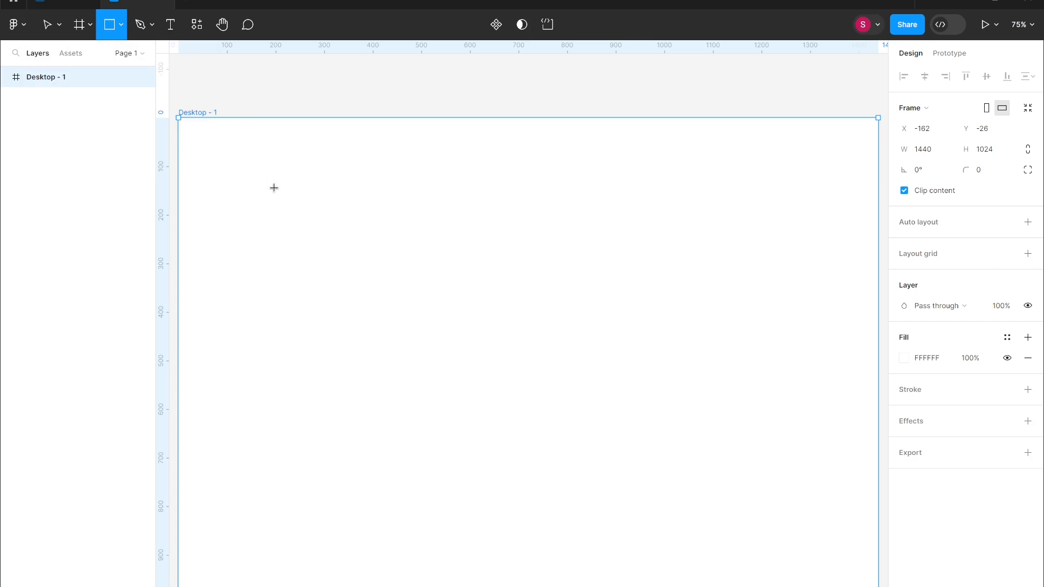
left_click_drag(255, 173, 416, 260)
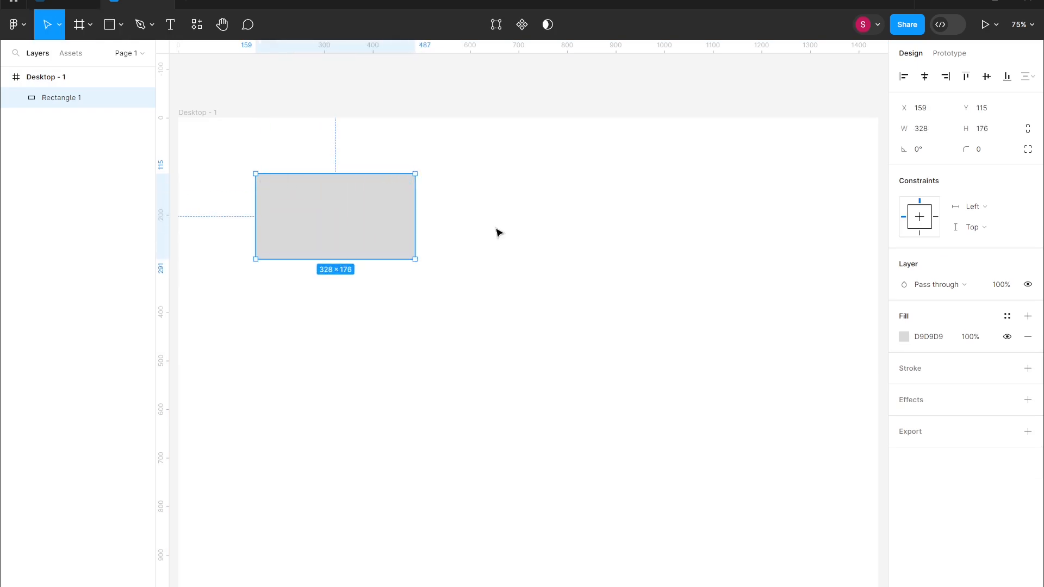
left_click(521, 176)
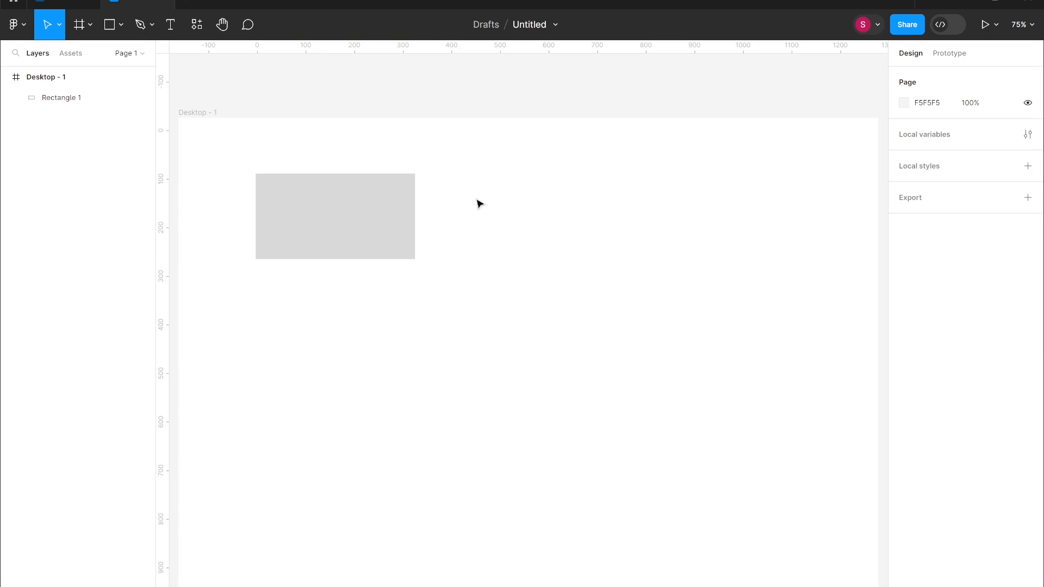
Draw a square of about 257 × 257 beside the first rectangle and delete it.
key("r")
left_click_drag(482, 206, 609, 298)
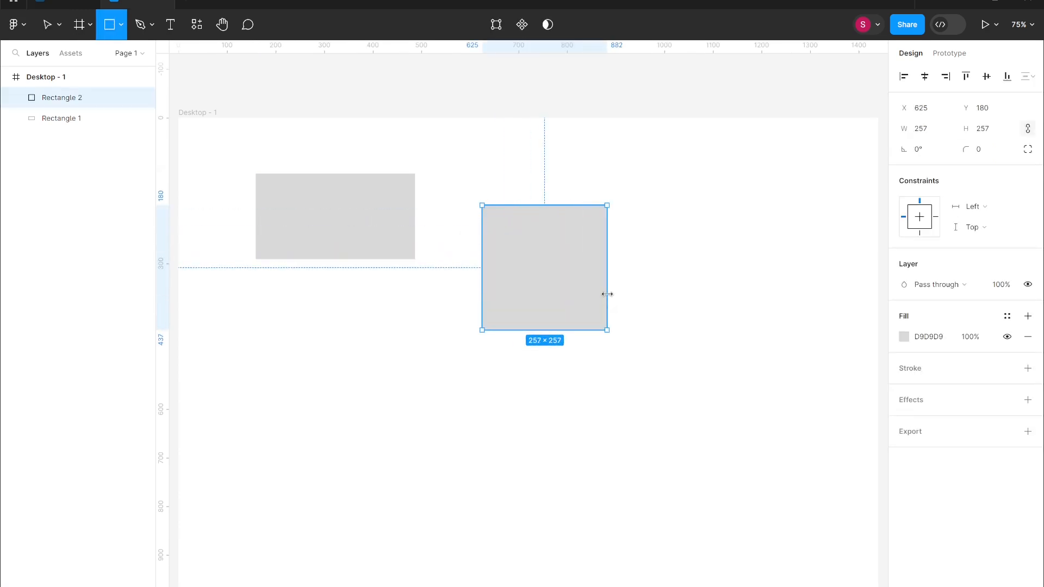
left_click(644, 288)
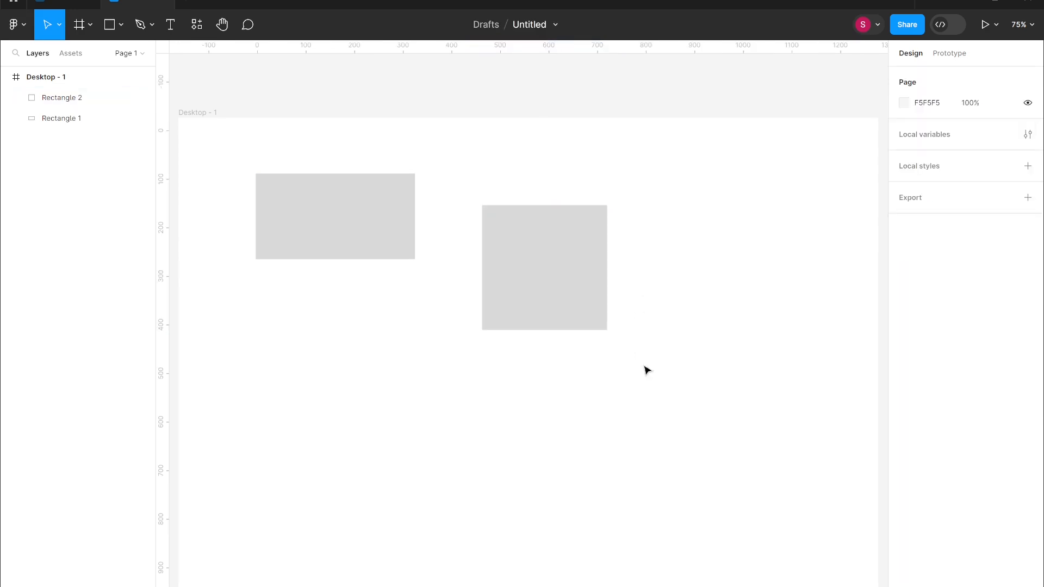
left_click(575, 326)
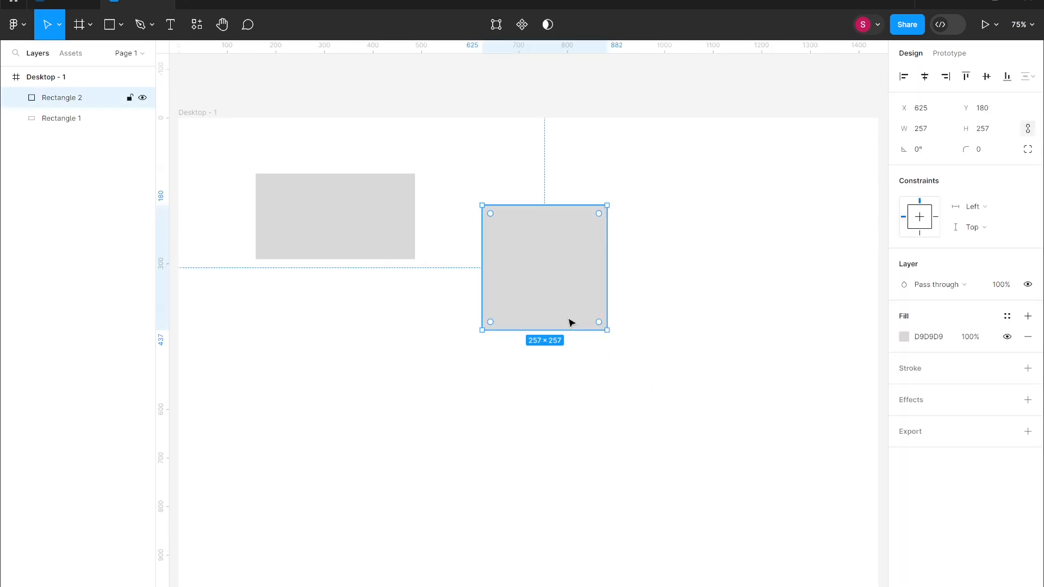
key("Delete")
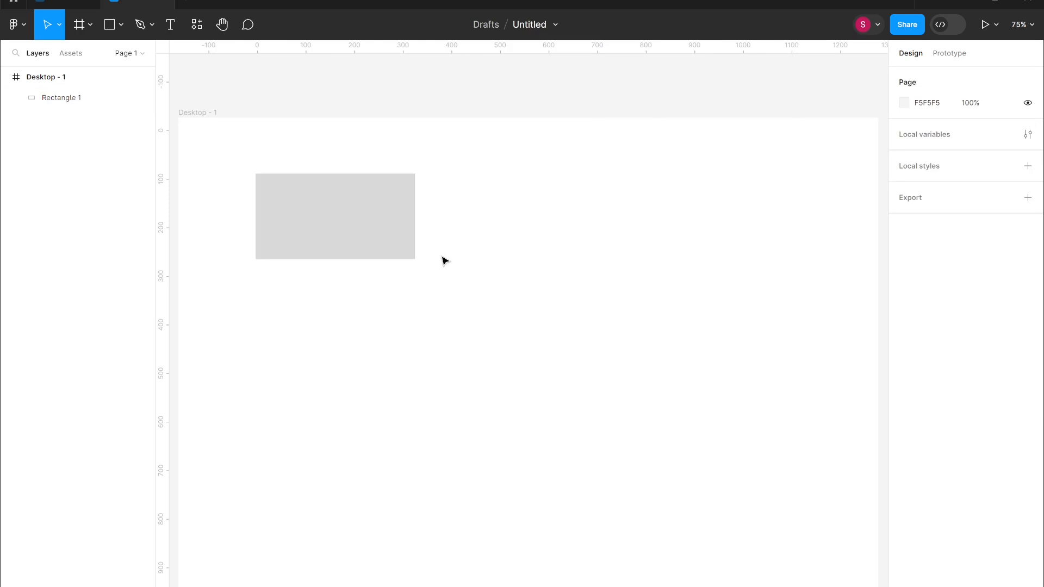
Try aligning the rectangle to the frame's left edge, horizontal centre and right edge in turn.
scroll(445, 261, "up", 5)
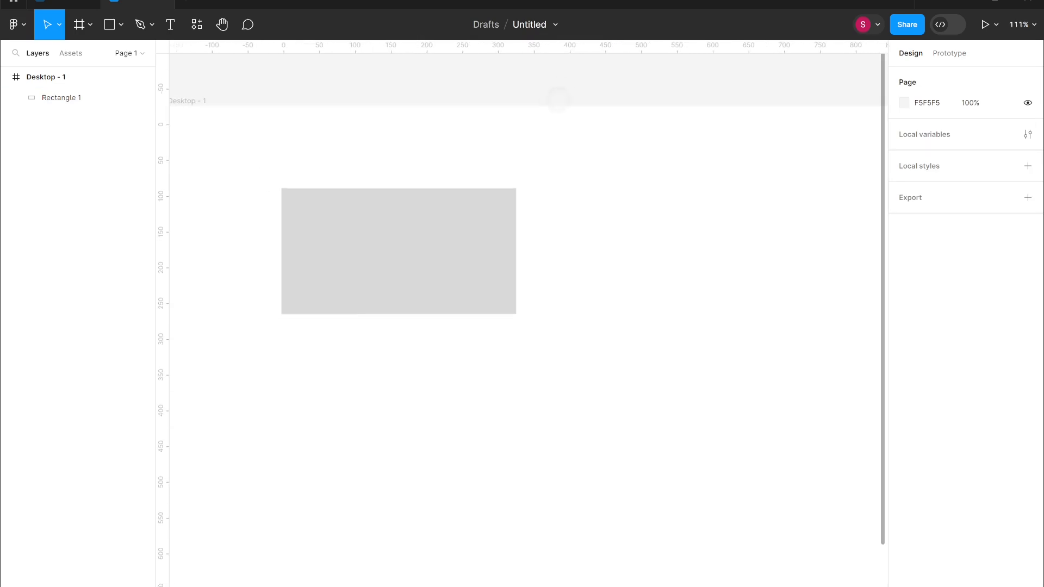
left_click(334, 254)
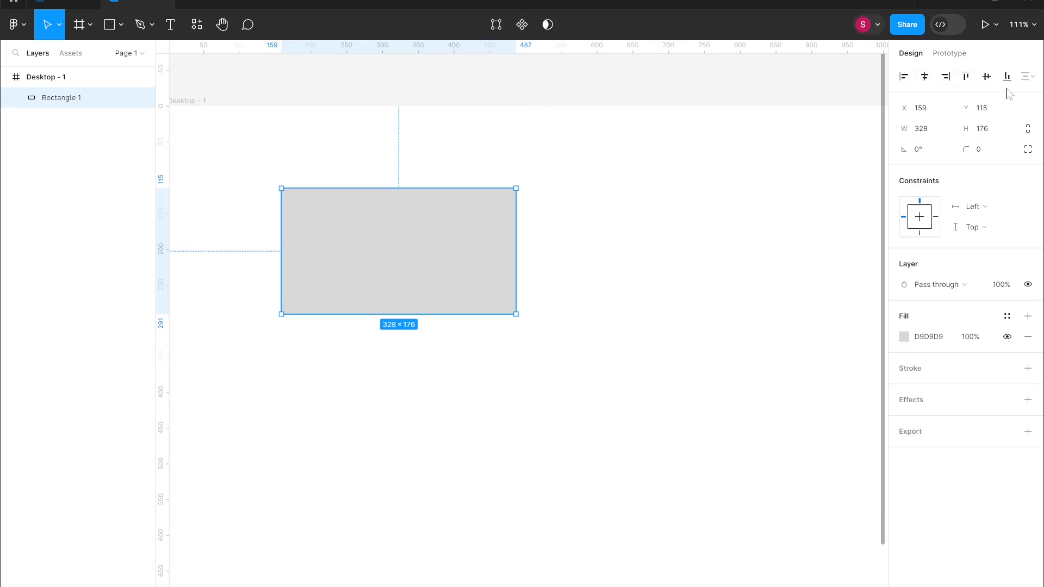
scroll(472, 271, "down", 5)
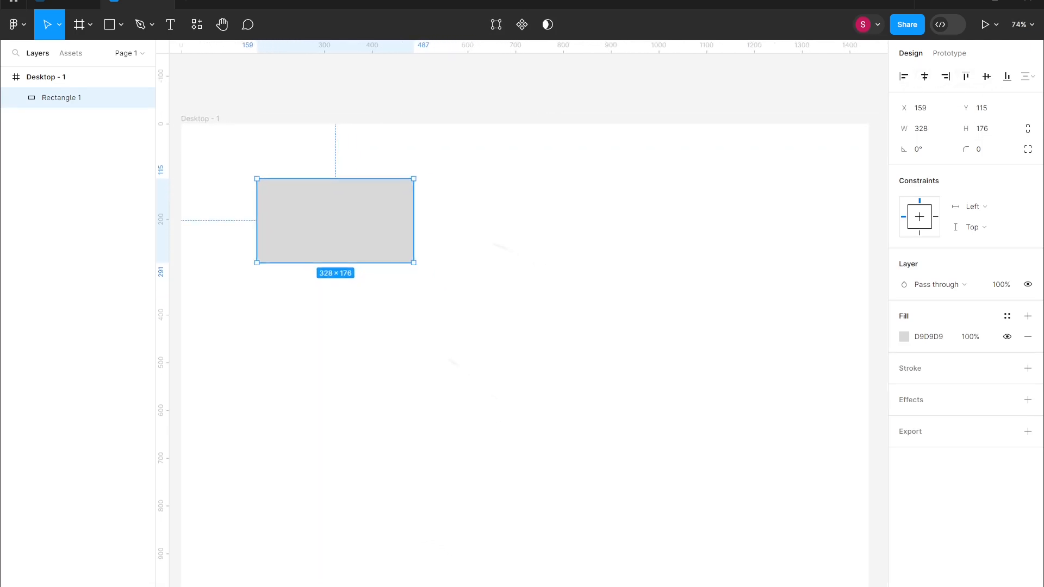
scroll(472, 271, "up", 1)
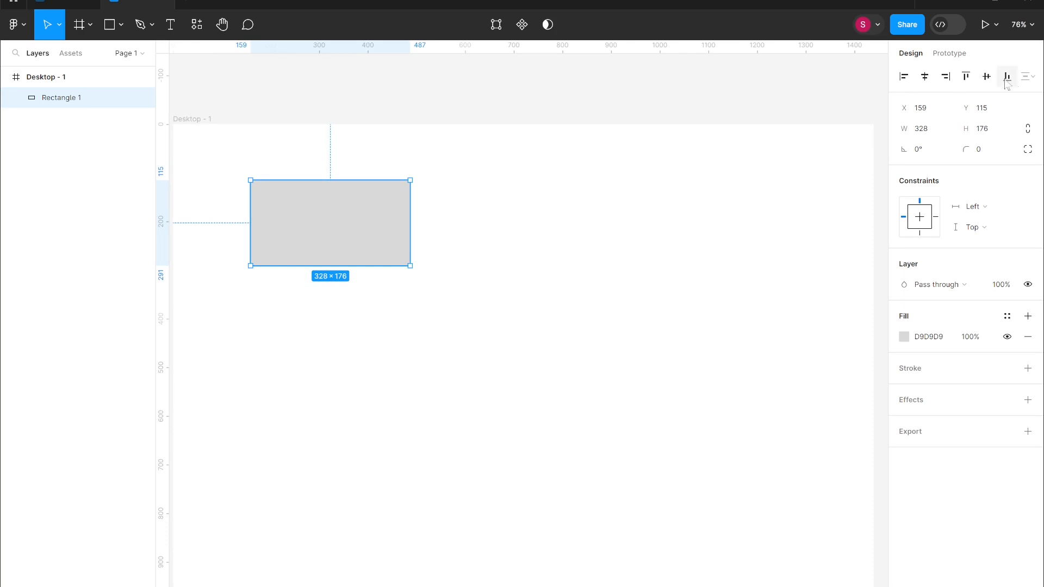
left_click(903, 82)
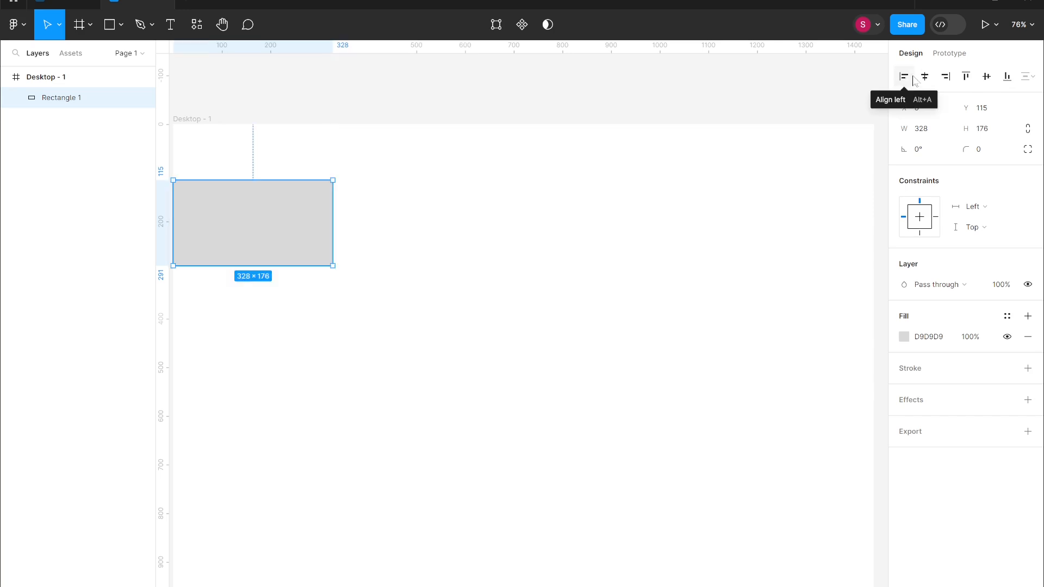
left_click(932, 80)
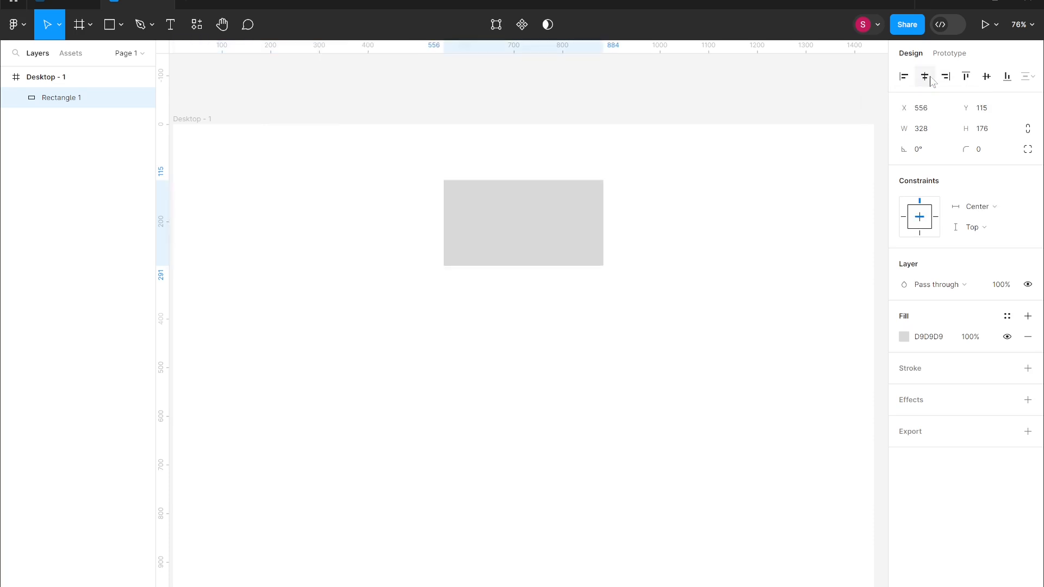
left_click(947, 77)
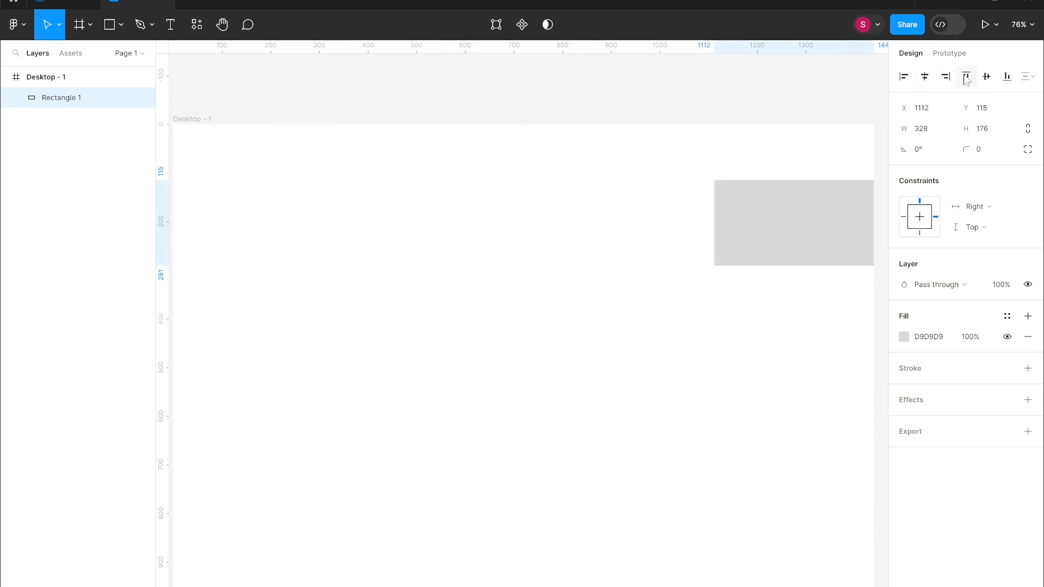
Try aligning the rectangle to the frame's top edge, vertical centre and bottom edge in turn.
left_click(966, 78)
left_click(990, 79)
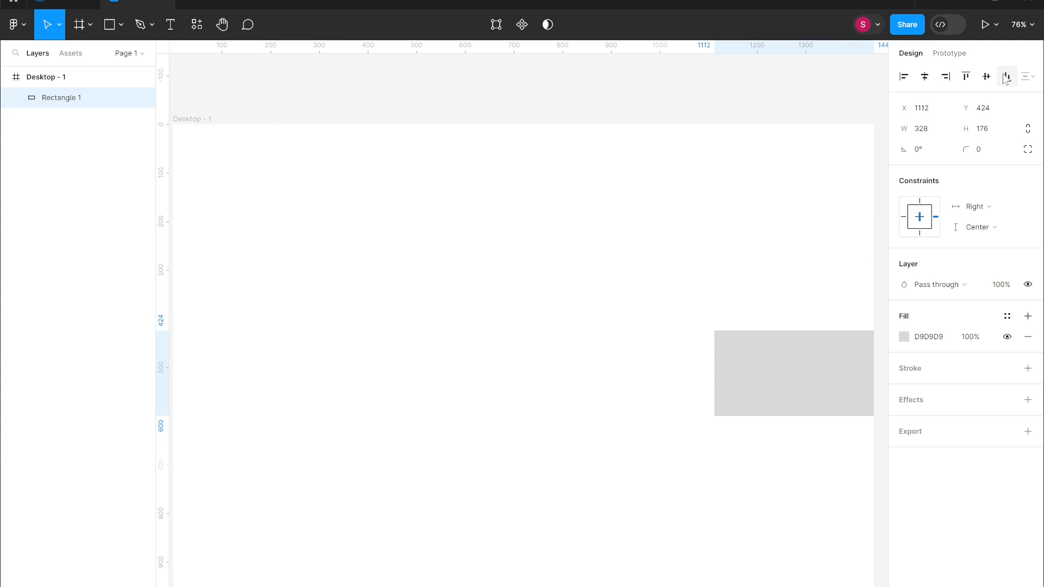
left_click(1006, 79)
Centre the rectangle vertically and horizontally within the Desktop - 1 frame.
left_click(987, 78)
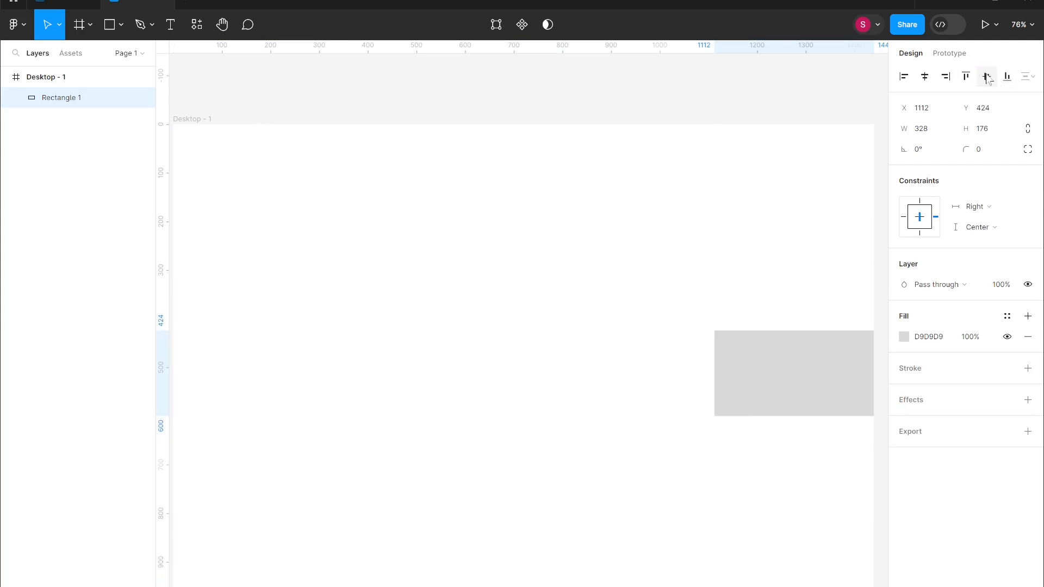
left_click(925, 77)
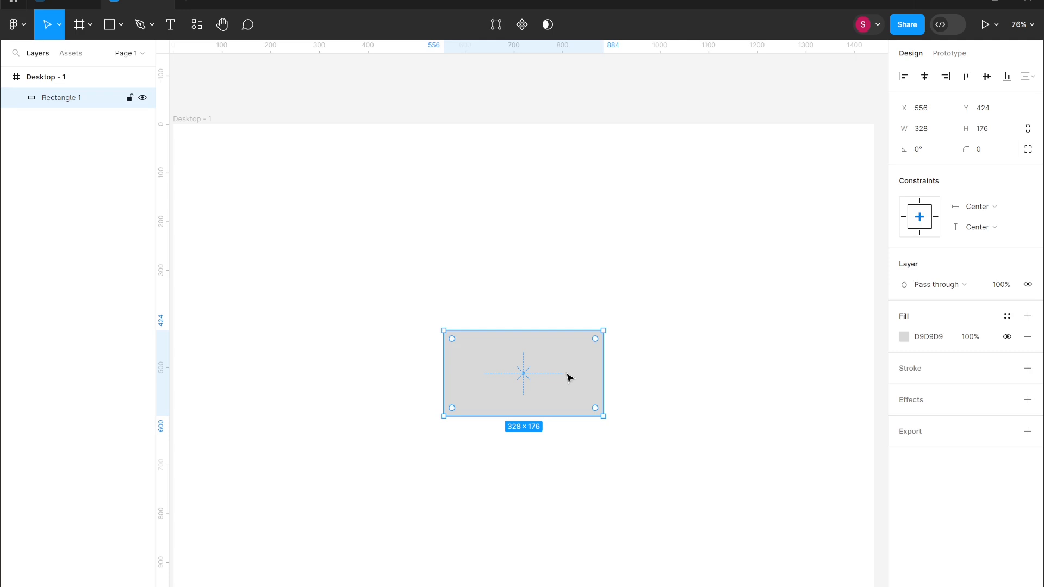
Duplicate the centred rectangle twice, placing one copy above it at about Y 94 and one below at about Y 688.
key("ctrl+d")
left_click_drag(568, 384, 570, 218)
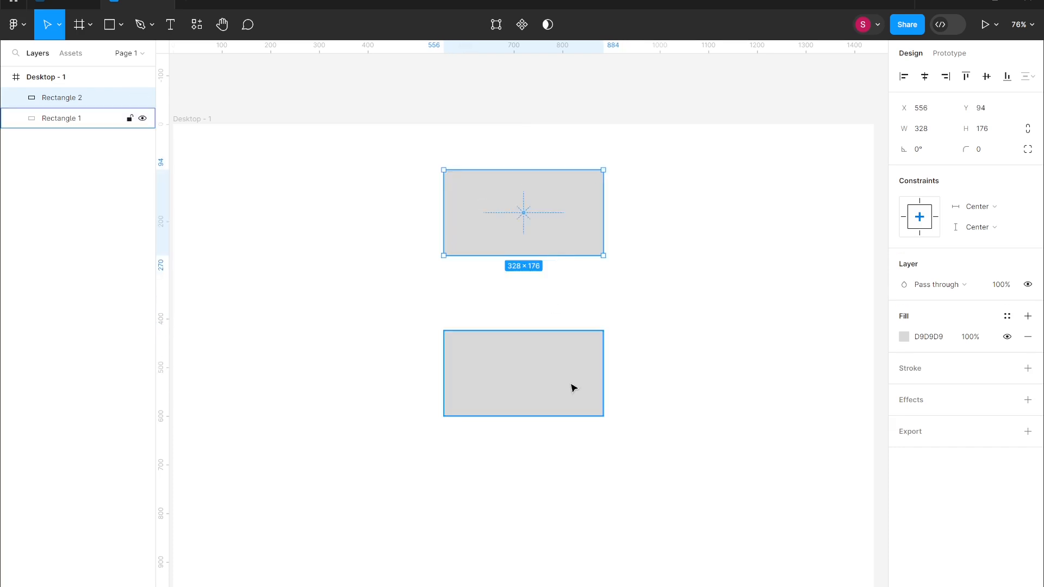
left_click(572, 386)
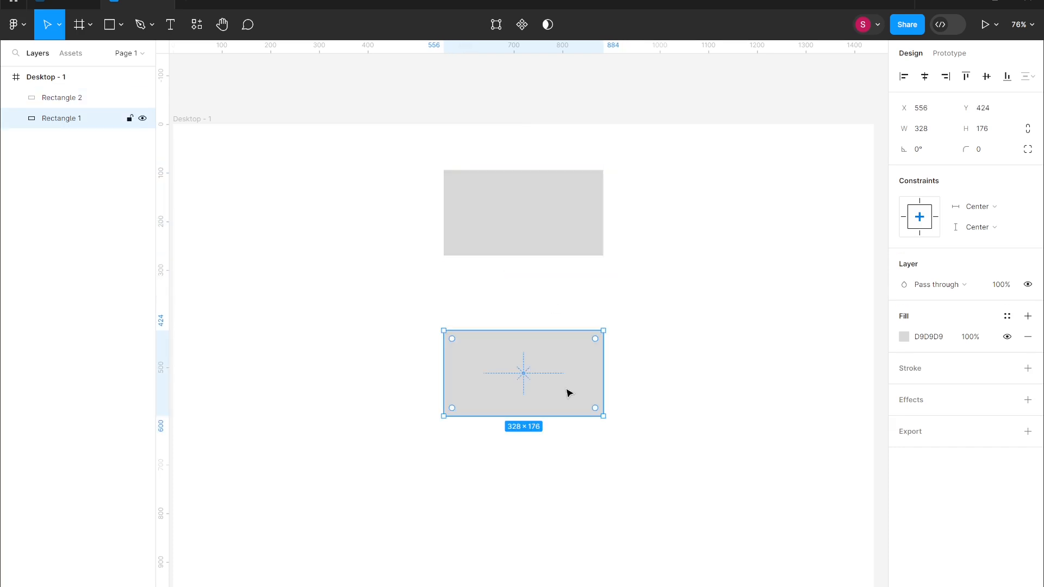
left_click_drag(566, 391, 562, 517)
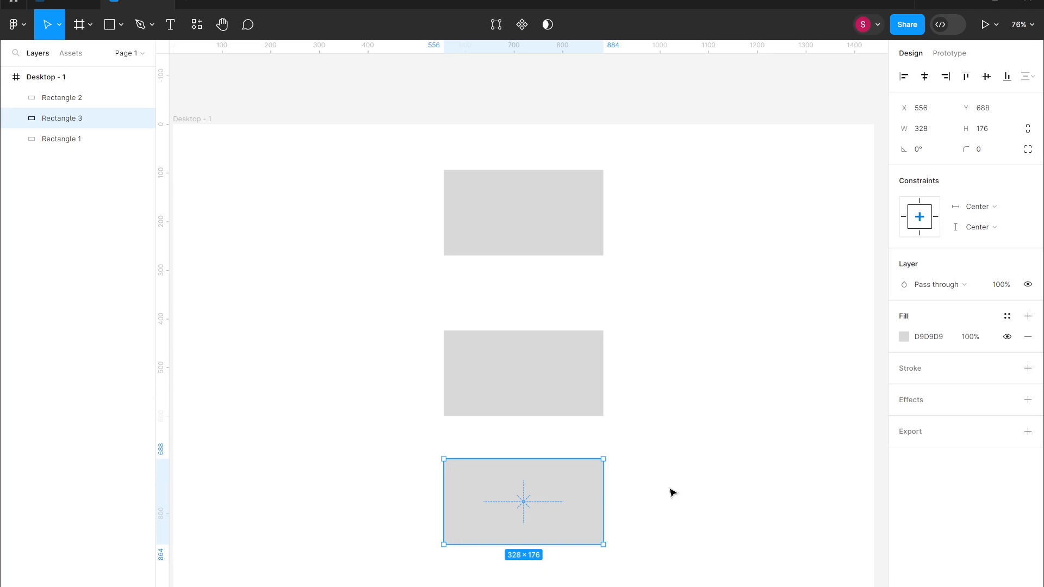
Space the stack unevenly by moving the middle rectangle down to about Y 454 and the uppermost one up to about Y 78.
left_click(586, 399)
left_click_drag(585, 400, 585, 414)
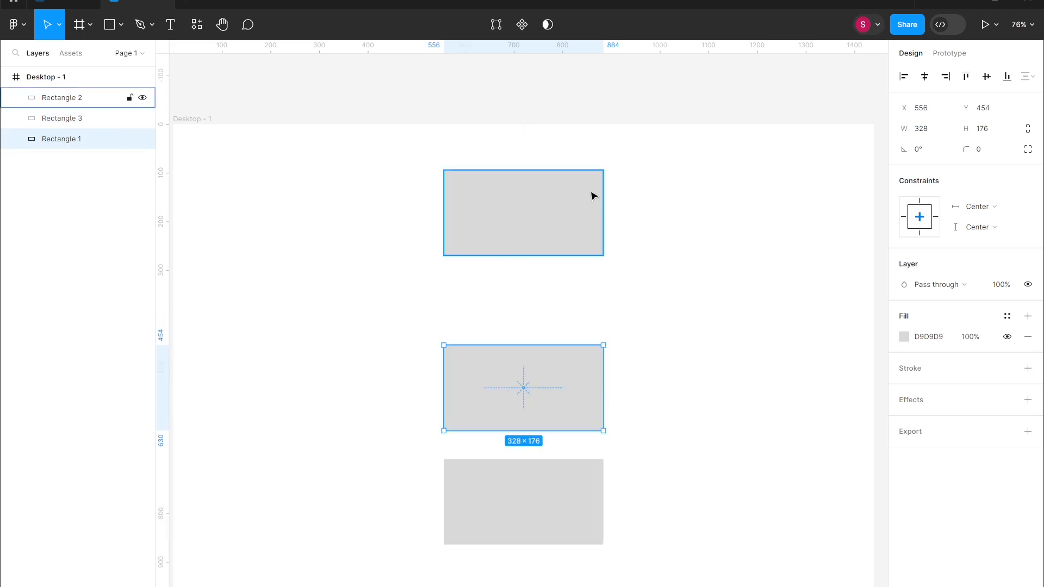
left_click_drag(593, 196, 593, 188)
Even out the vertical spacing of all three rectangles and reduce the gap between them to about 81.
left_click_drag(689, 557, 407, 164)
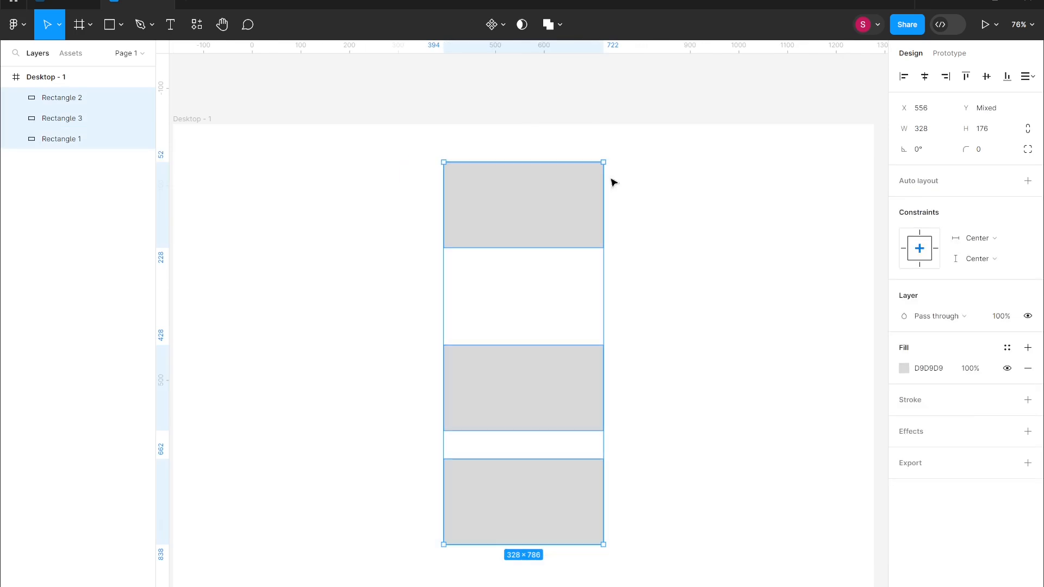
left_click(1024, 77)
left_click(999, 106)
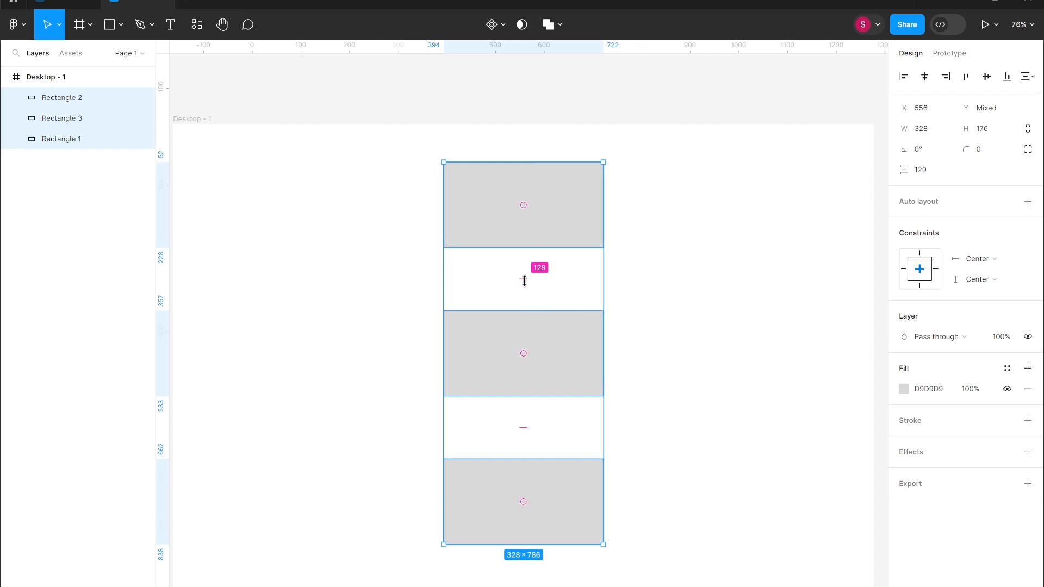
mouse_move(524, 281)
left_mouse_down()
mouse_move(524, 298)
mouse_move(536, 261)
mouse_move(538, 288)
left_mouse_up()
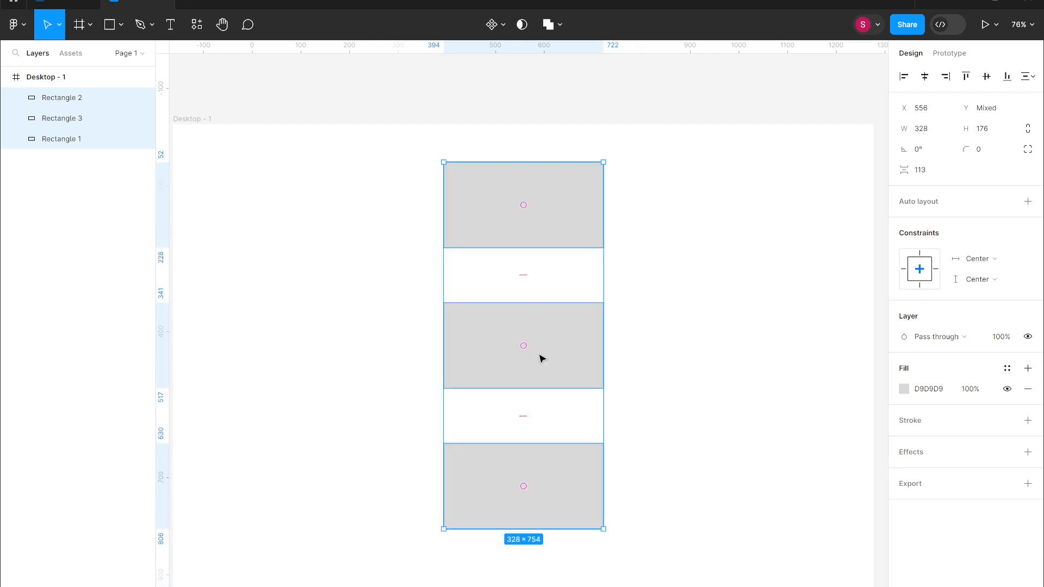
left_click_drag(520, 419, 549, 392)
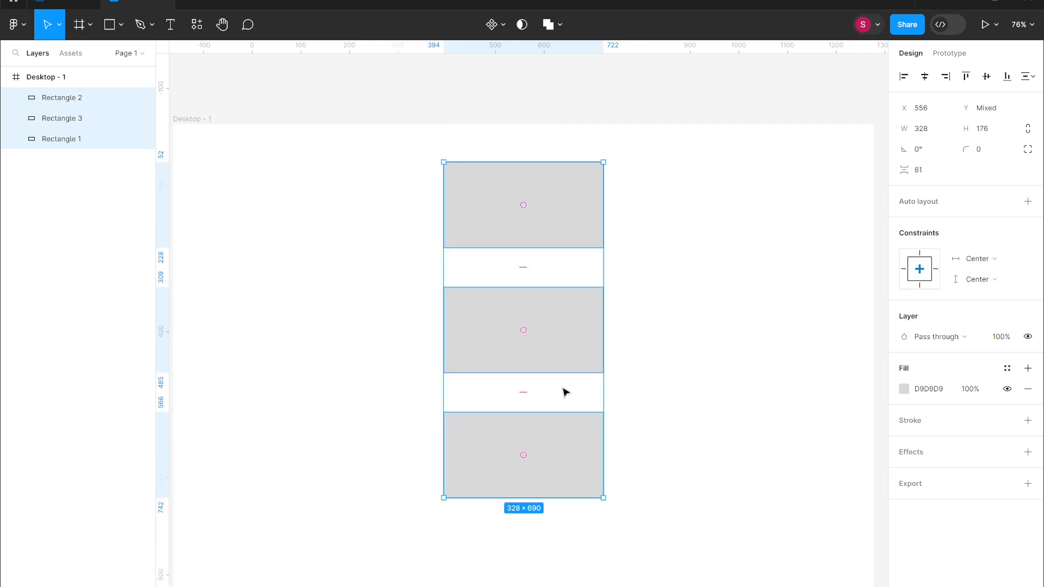
Undo the two gap adjustments and the even spacing of the three rectangles.
key("ctrl+z")
key("ctrl+z")
key("ctrl+z")
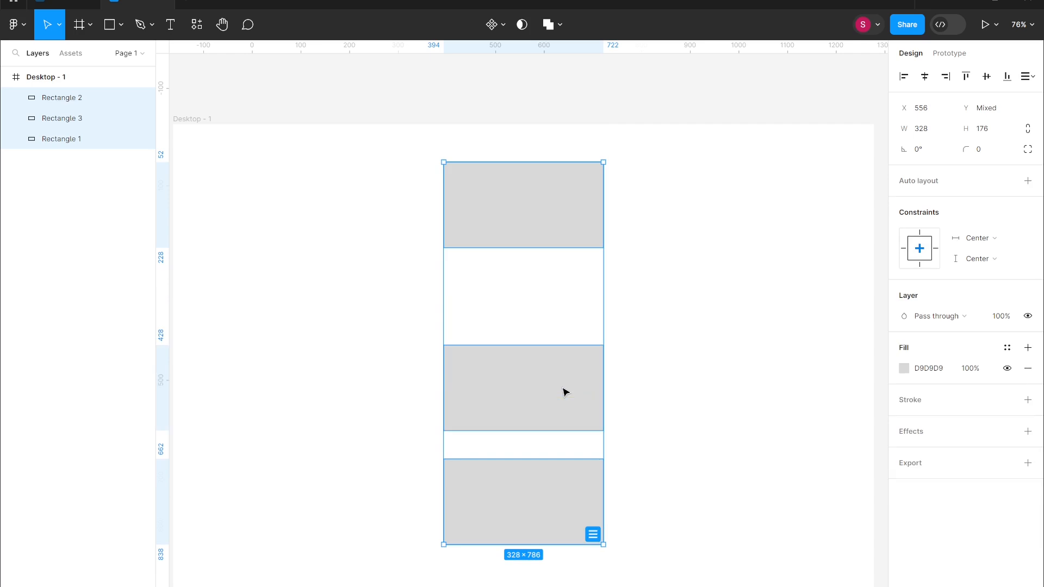
Stagger the stack by shifting the middle and lowest rectangles rightward by different amounts.
left_click(620, 399)
left_click_drag(578, 399, 681, 393)
left_click(571, 506)
left_click_drag(571, 506, 650, 505)
Distribute the vertical and horizontal spacing of all three staggered rectangles evenly.
left_click_drag(767, 571, 422, 139)
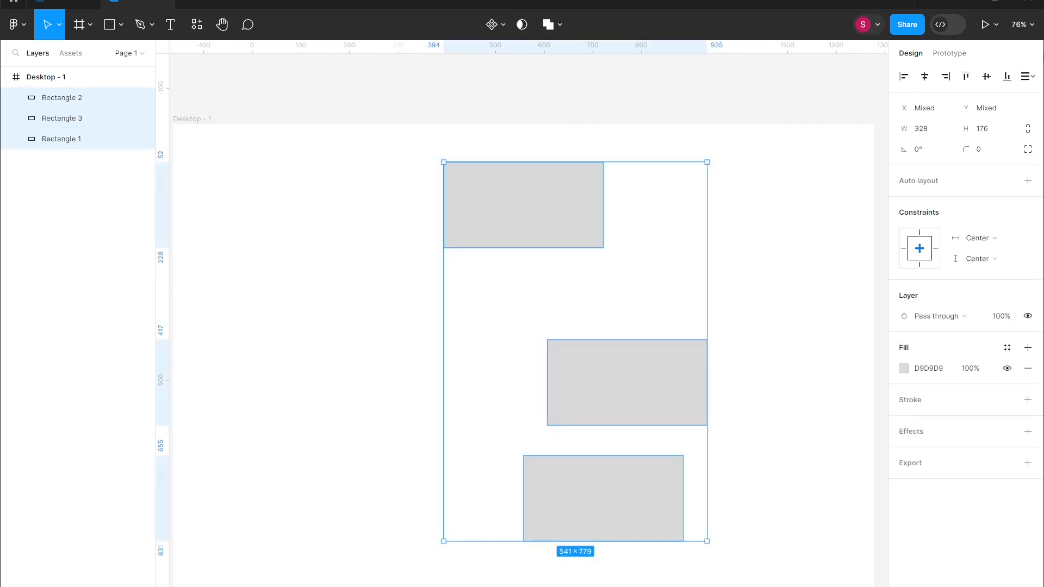
left_click(1028, 77)
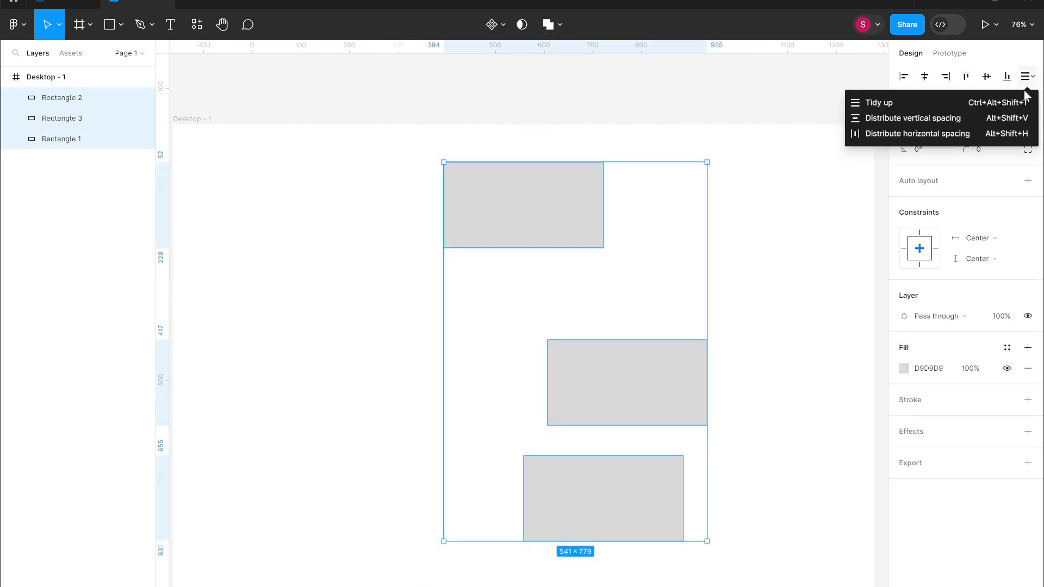
left_click(1005, 117)
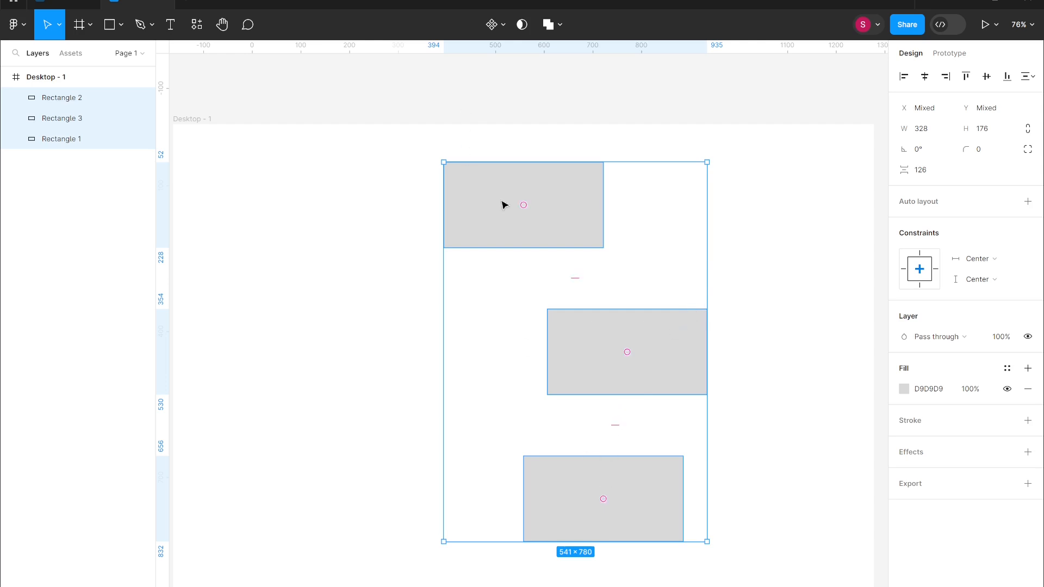
left_click(1029, 76)
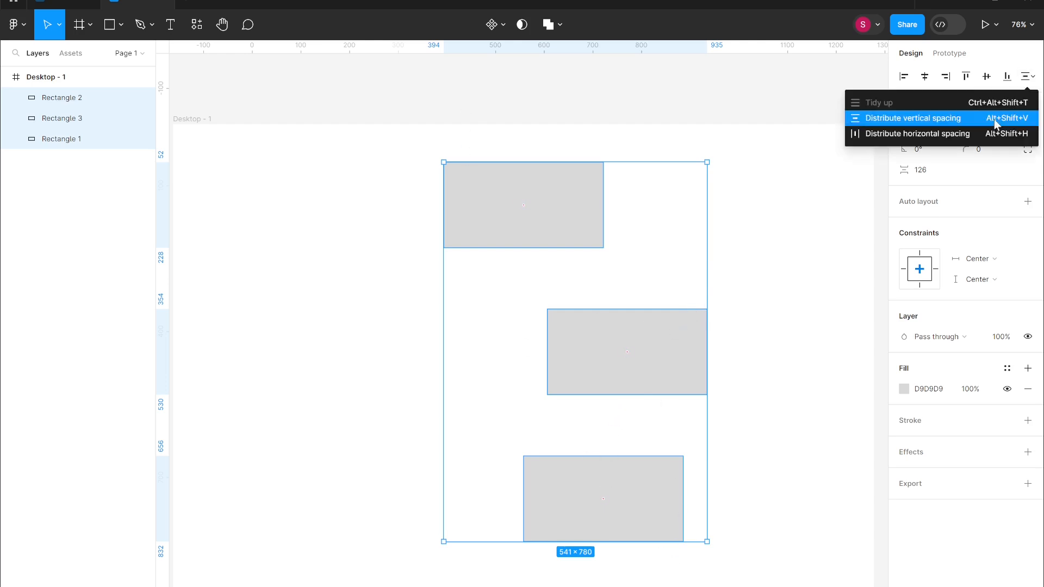
left_click(982, 139)
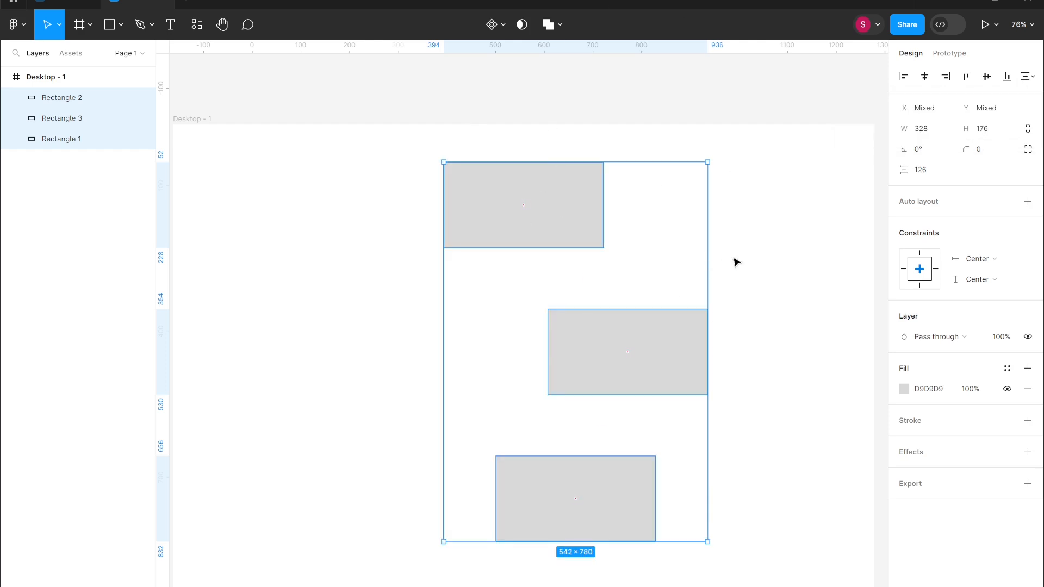
left_click(802, 260)
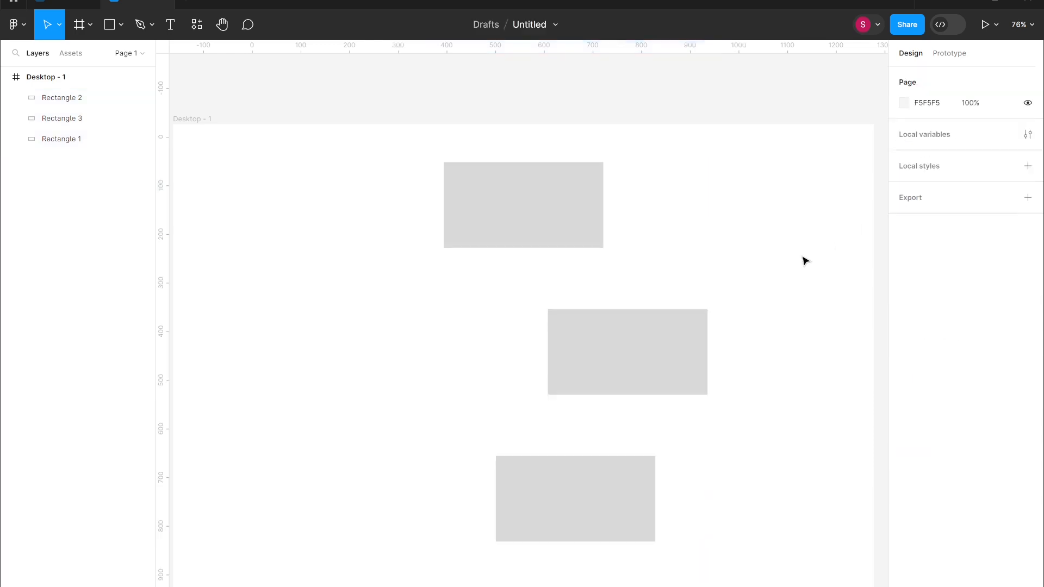
Reposition the uppermost rectangle to about X 577, Y 90 and resize it to about 351 × 200.
left_click(550, 228)
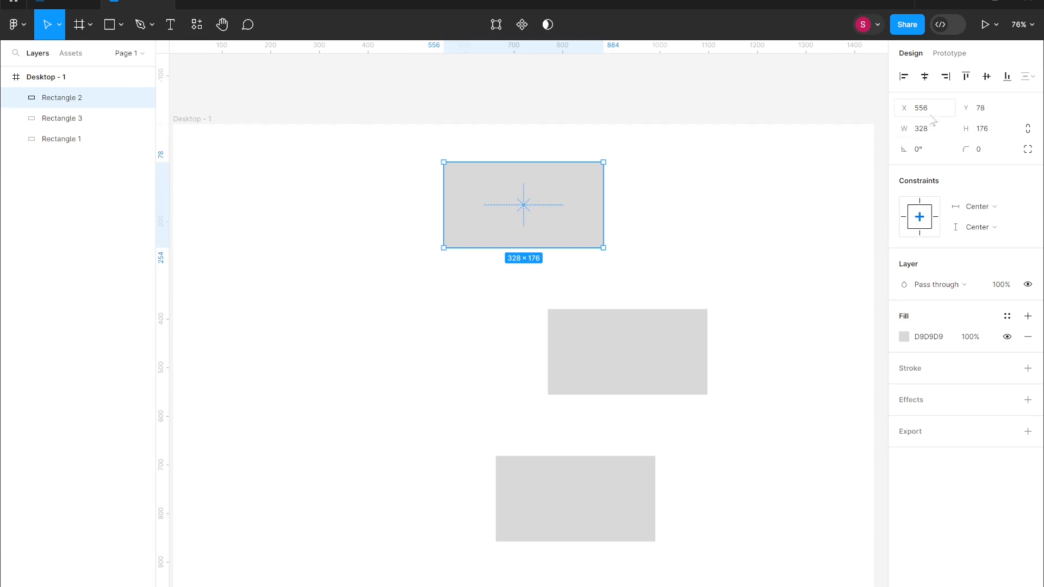
mouse_move(583, 217)
left_mouse_down()
mouse_move(664, 225)
mouse_move(627, 213)
mouse_move(609, 177)
mouse_move(570, 175)
mouse_move(593, 224)
left_mouse_up()
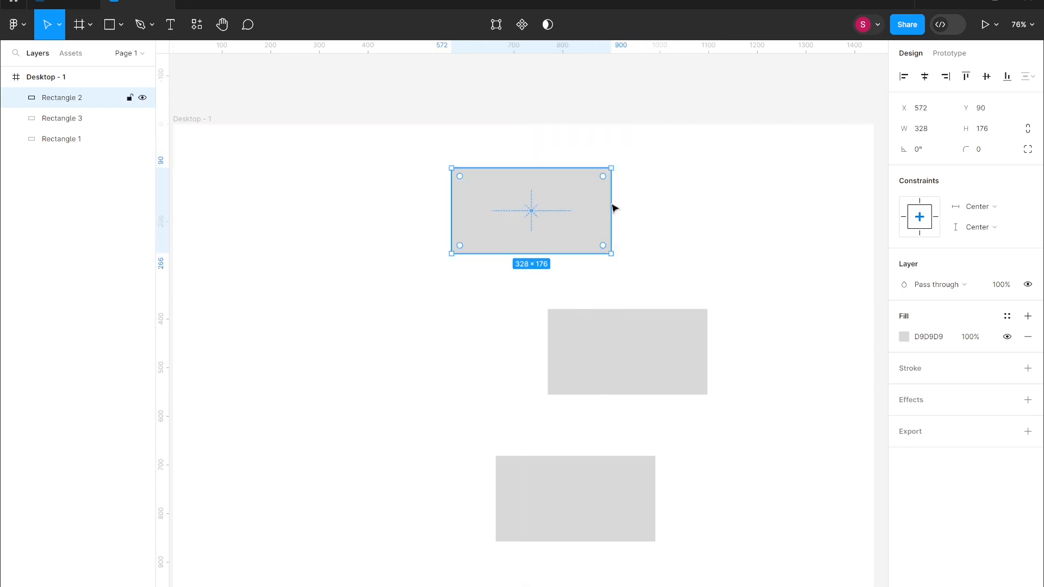
left_click_drag(910, 111, 999, 129)
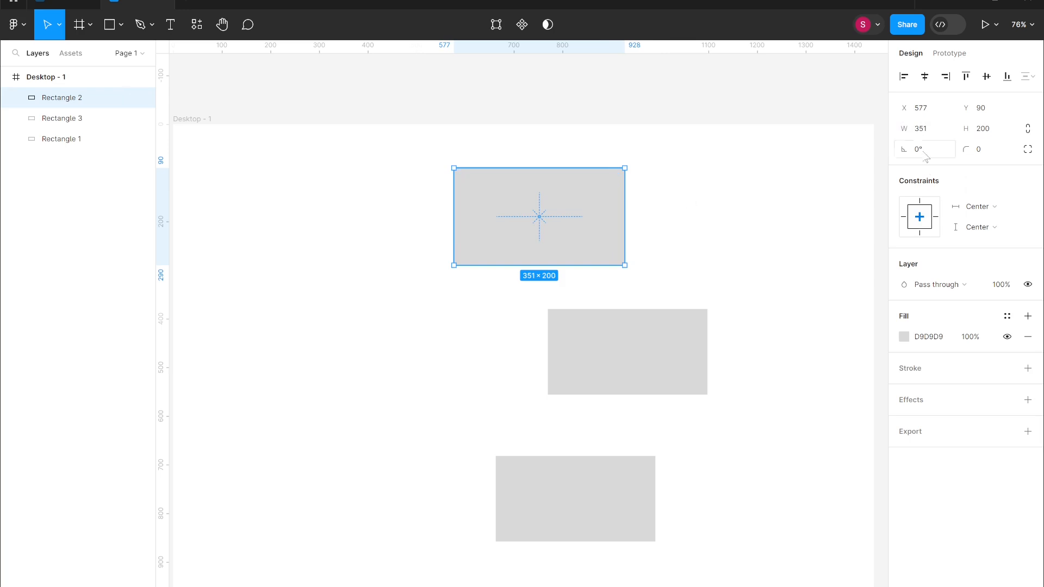
Rotate the uppermost rectangle to -90°.
mouse_move(906, 150)
left_mouse_down()
mouse_move(920, 150)
mouse_move(910, 149)
left_mouse_up()
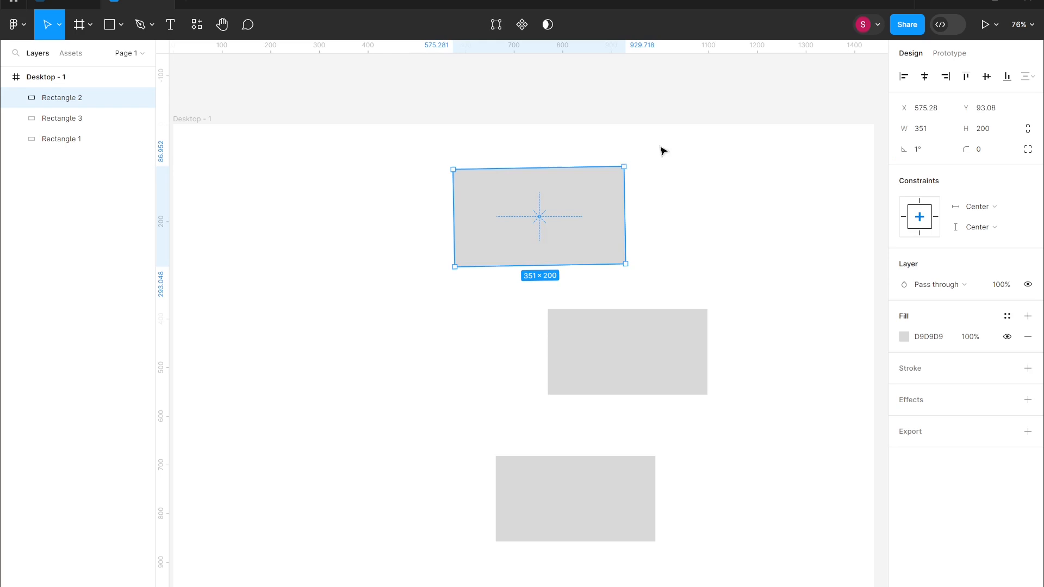
left_click_drag(624, 158, 574, 277)
left_click(620, 264)
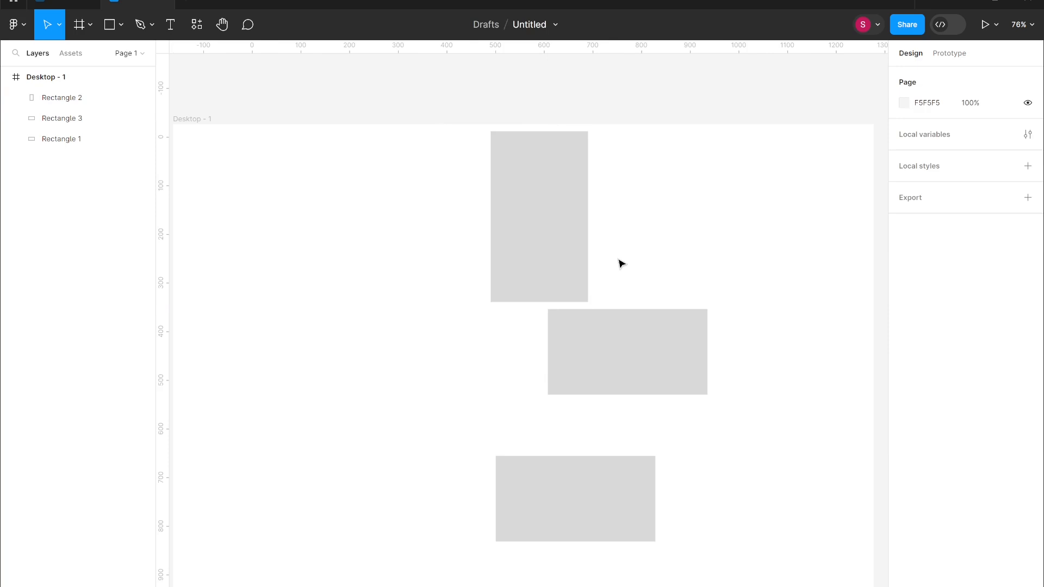
left_click(541, 200)
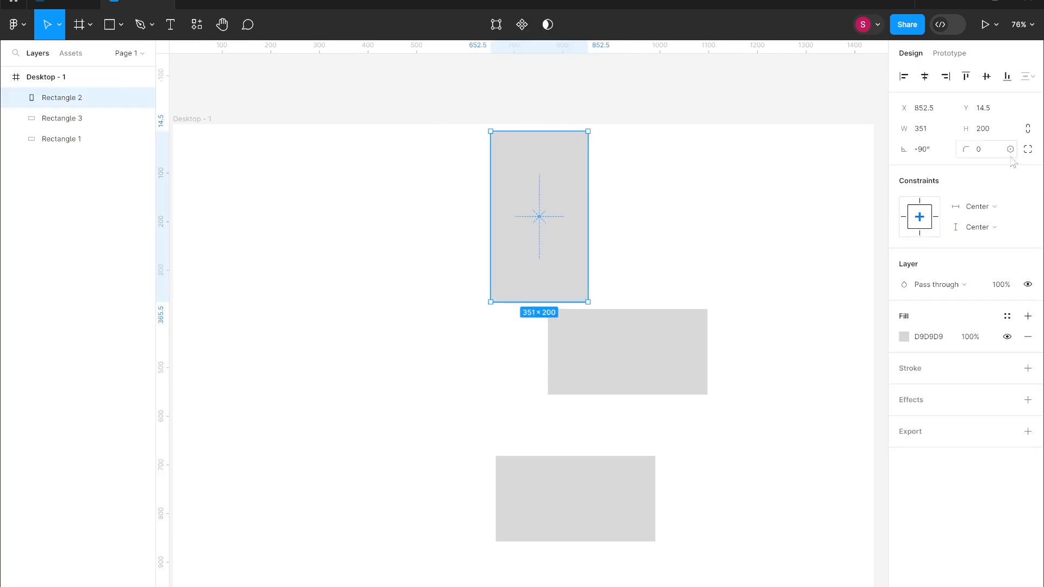
Round all corners of the middle rectangle with a radius of 20.
left_click(650, 345)
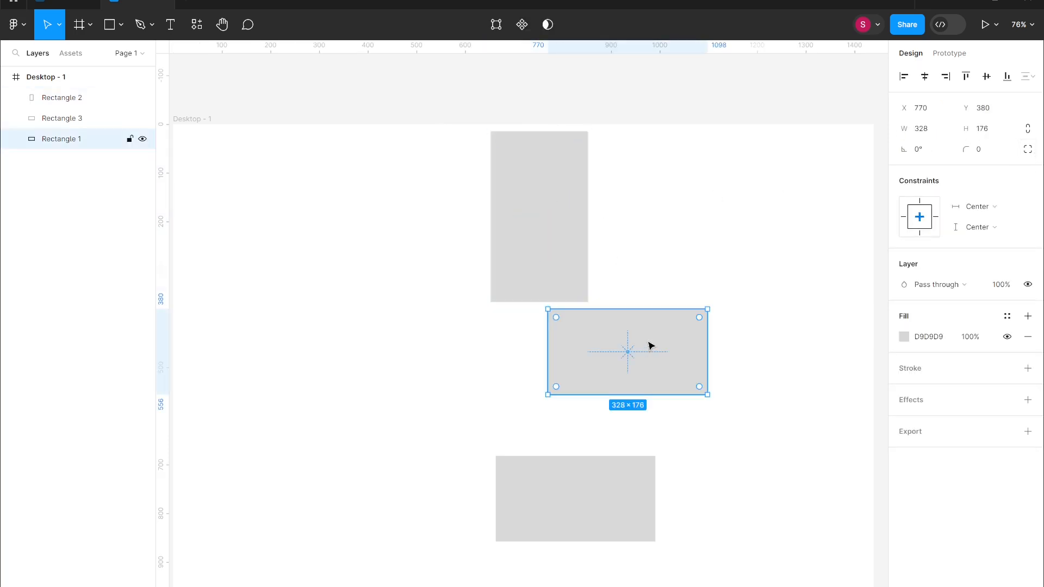
left_click(979, 150)
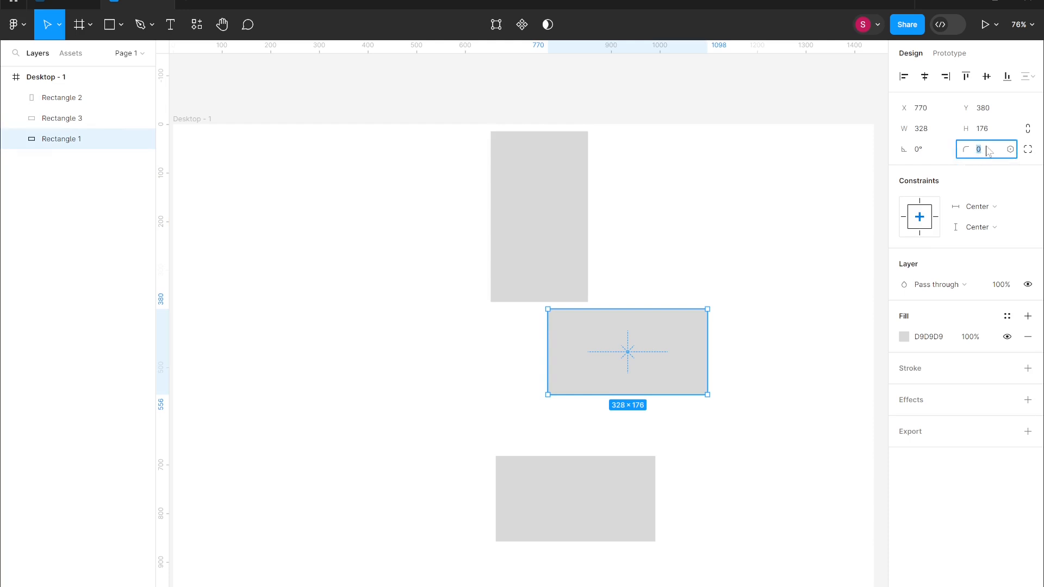
key("BackSpace")
key("Return")
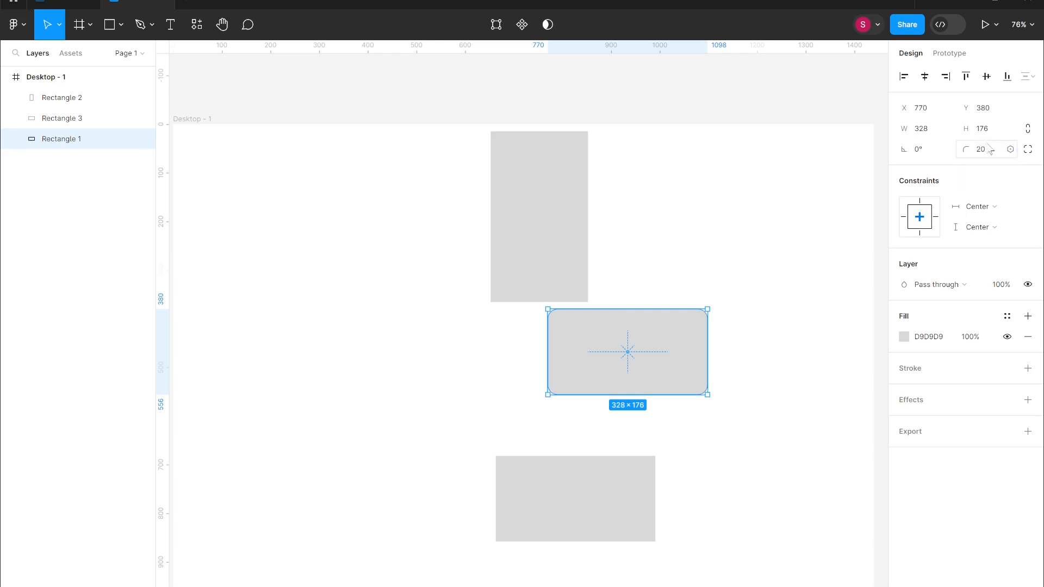
left_click(779, 349)
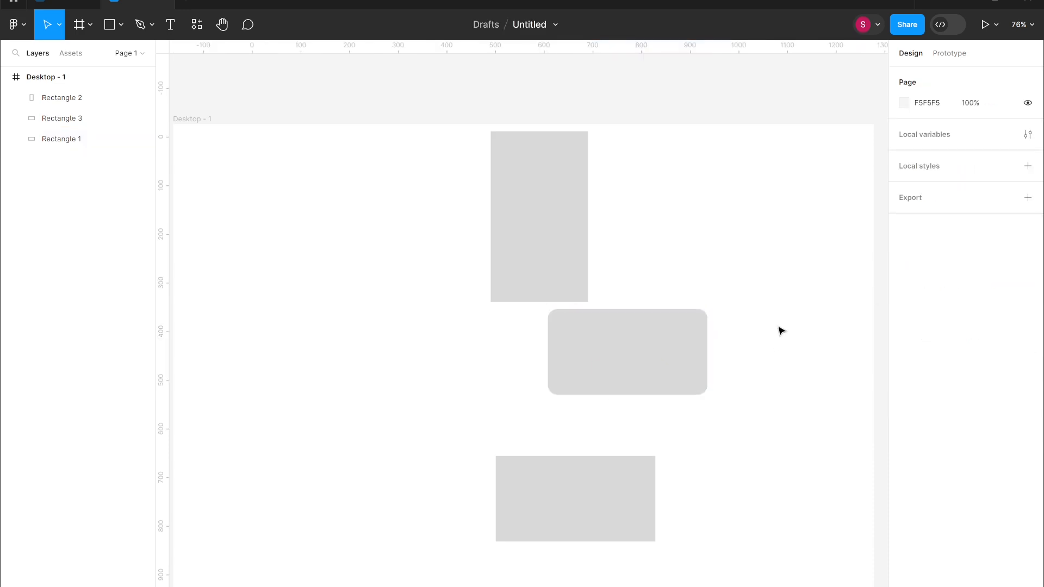
Shorten the rotated uppermost rectangle so its lower edge sits at about Y 254.
scroll(780, 332, "up", 1)
scroll(652, 339, "up", 5)
left_click(467, 234)
left_click(521, 227)
Reset the middle rectangle's corner radius to 0 and round all its corners freehand to a radius of 50.
left_click(641, 368)
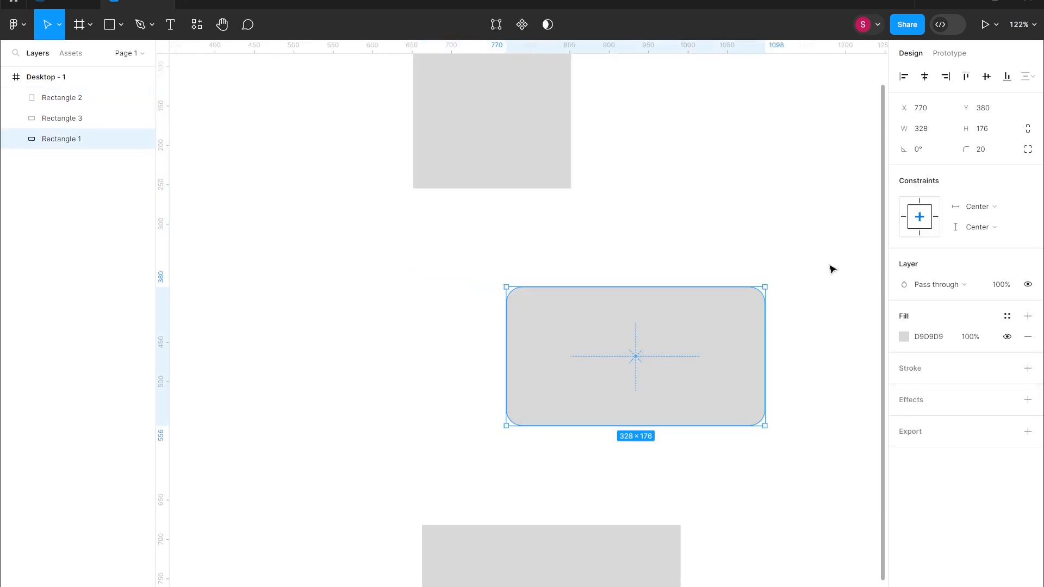
left_click(985, 154)
key("BackSpace")
key("Return")
mouse_move(760, 301)
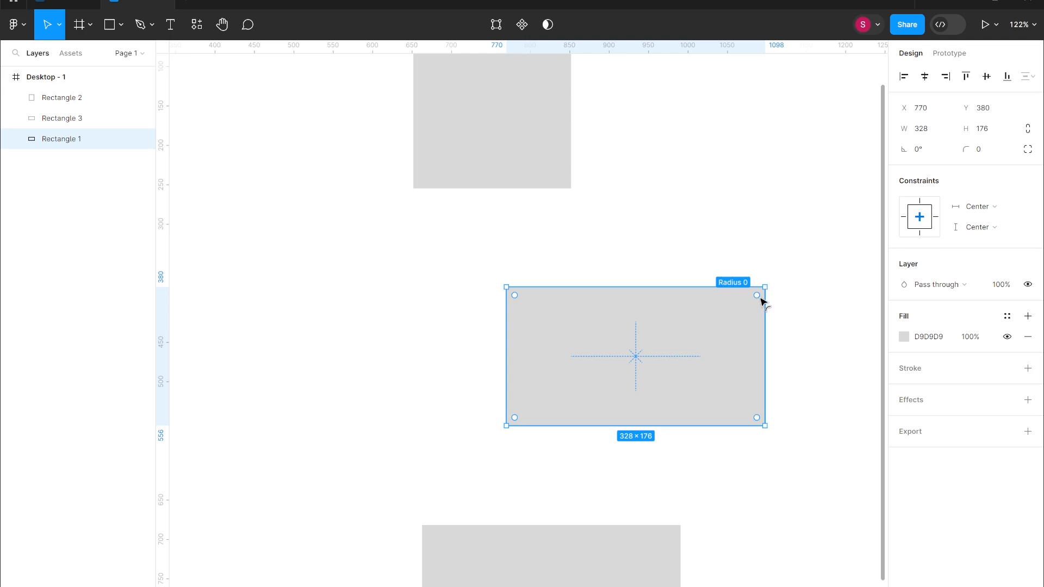
left_click_drag(757, 303, 718, 321)
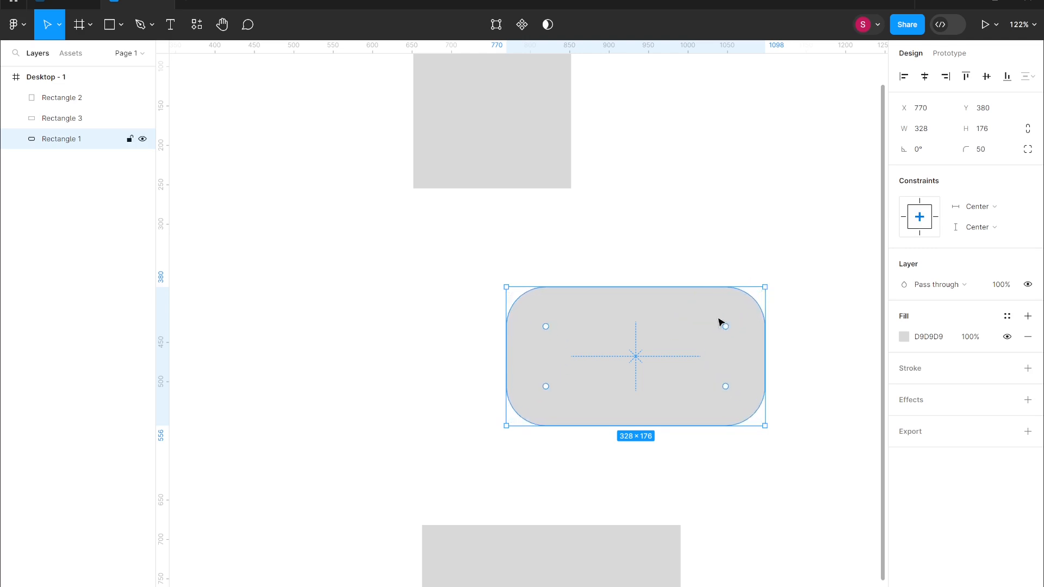
Give the middle rectangle individual corner radii of 3 for the top-left corner and 80 for the bottom-right corner.
left_click(1027, 155)
type("3")
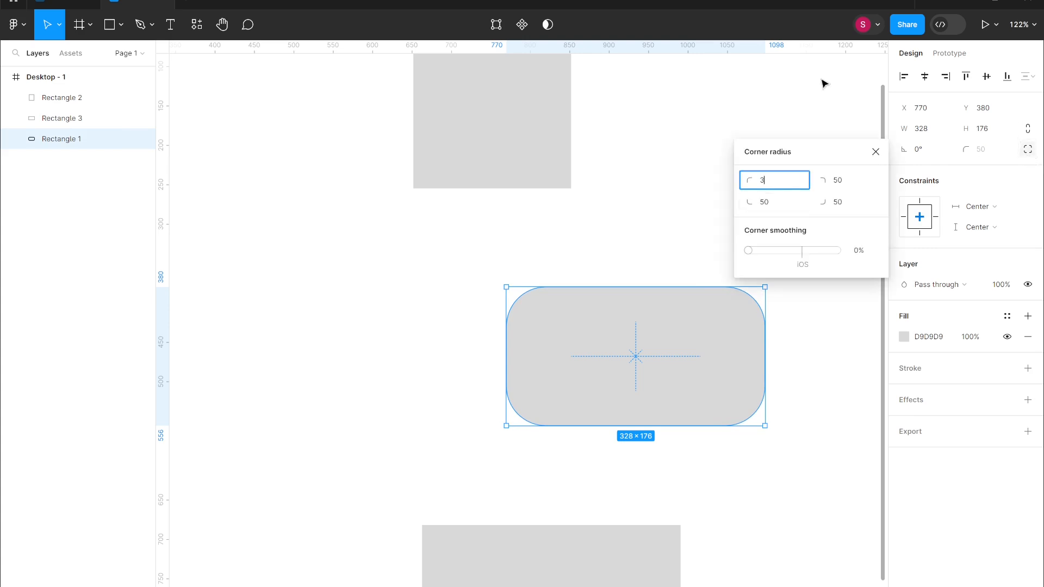
left_click(840, 205)
key("BackSpace")
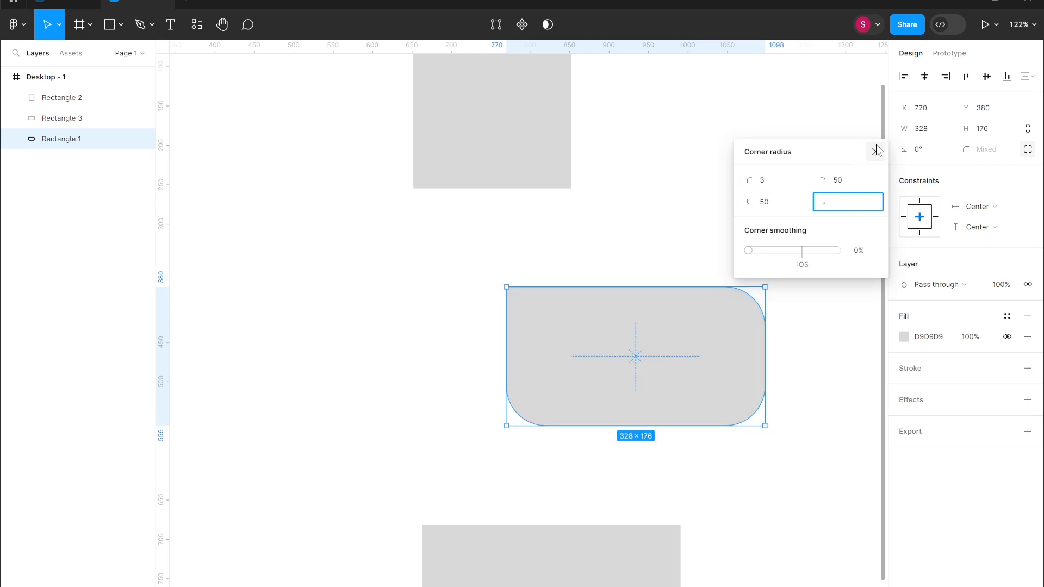
type("80")
key("Return")
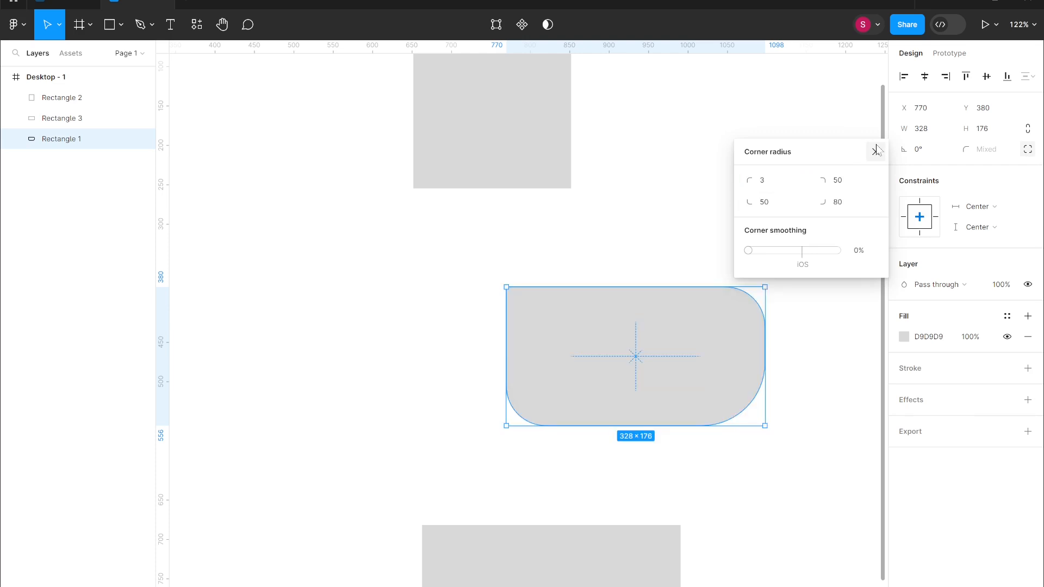
left_click(824, 326)
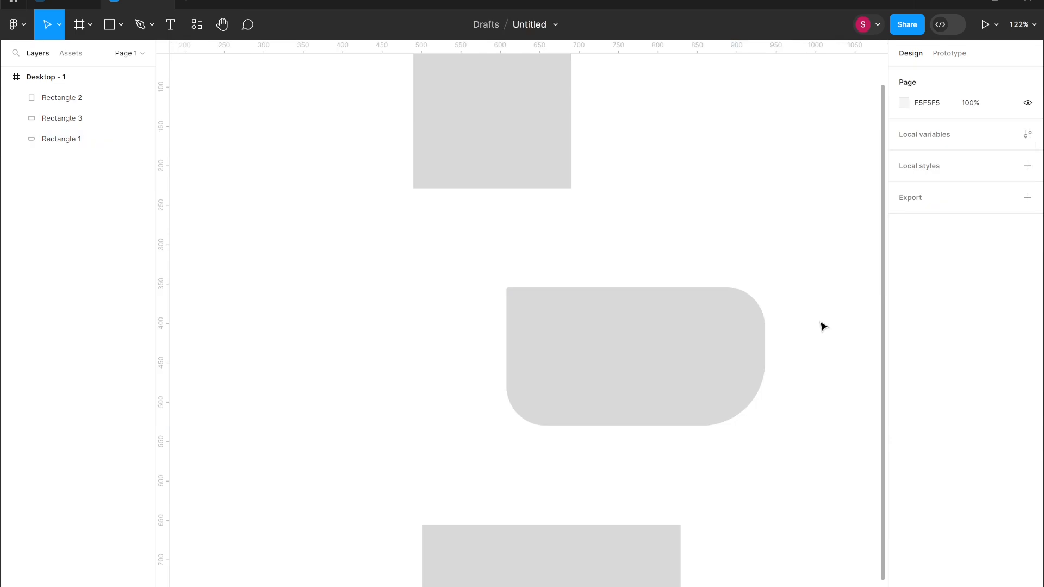
Lock the lowest rectangle's proportions and shrink it to about 311 × 167.
left_click(604, 578)
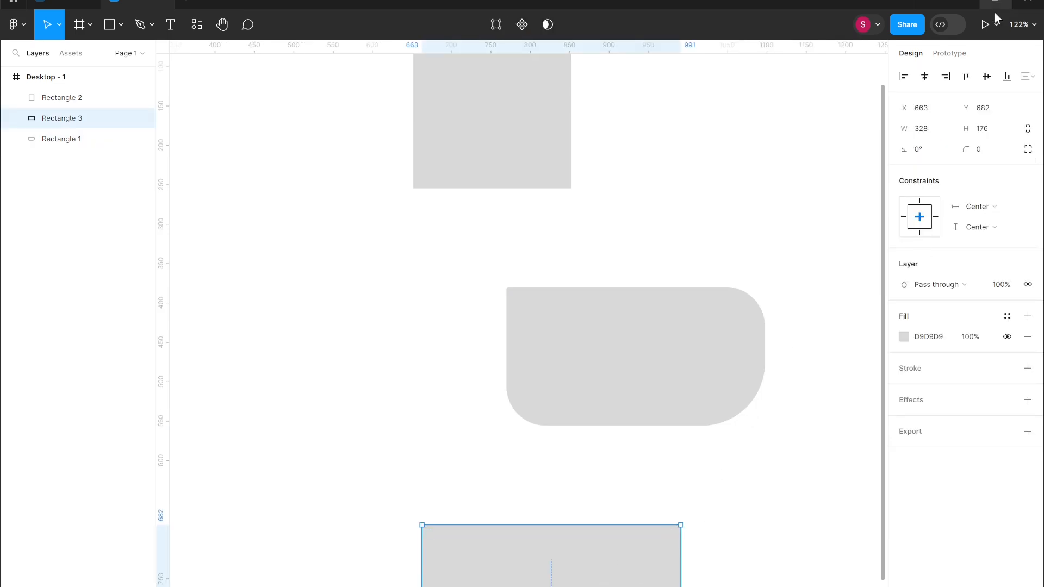
left_click(1028, 129)
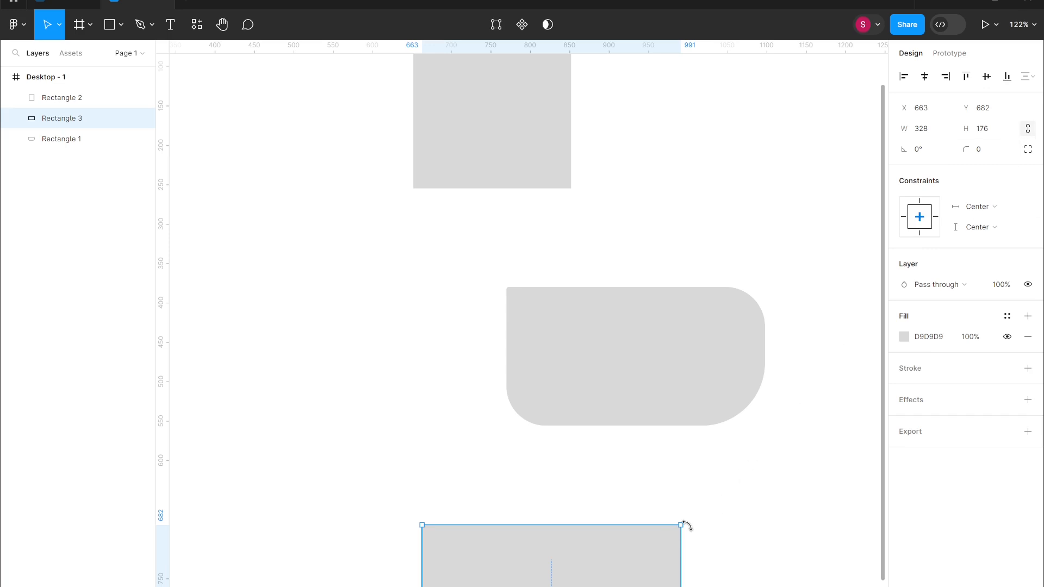
scroll(686, 526, "up", 1)
scroll(687, 526, "down", 3)
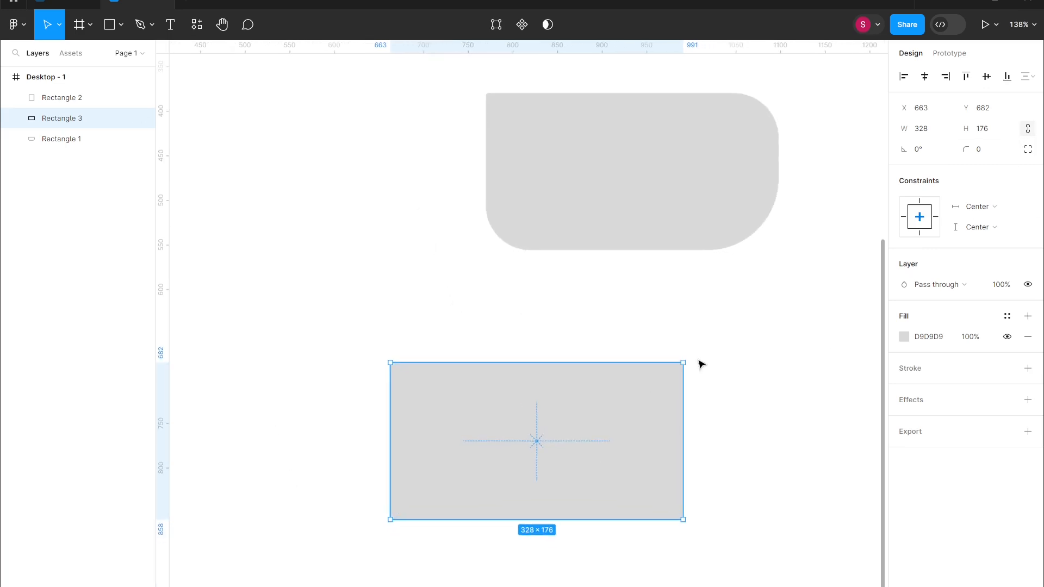
mouse_move(684, 362)
left_mouse_down()
mouse_move(621, 404)
mouse_move(673, 372)
left_mouse_up()
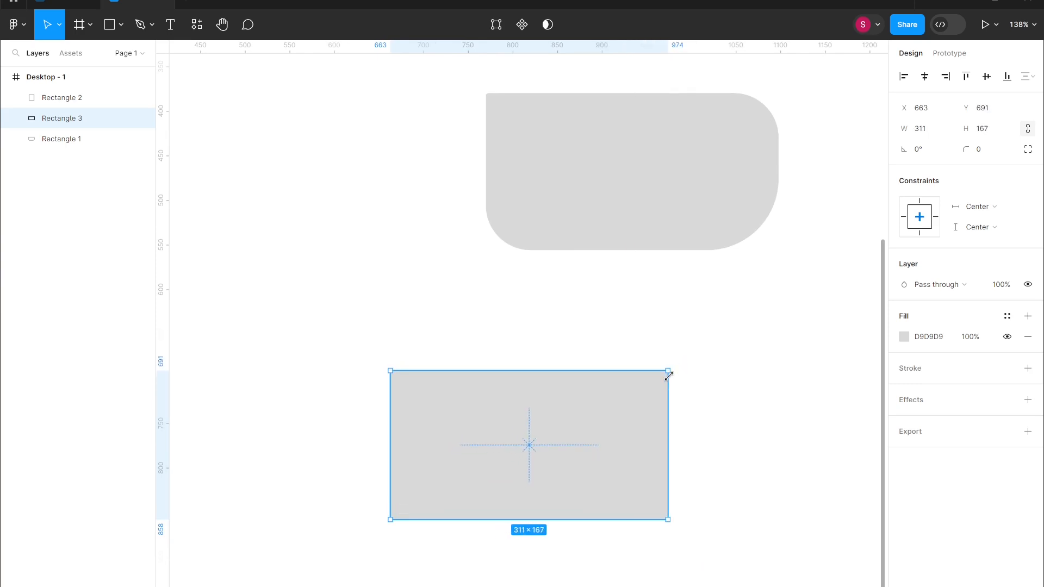
Release the lowest rectangle's proportion lock and resize it to about 332 × 184.
left_click_drag(908, 128, 871, 129)
left_click_drag(644, 371, 687, 343)
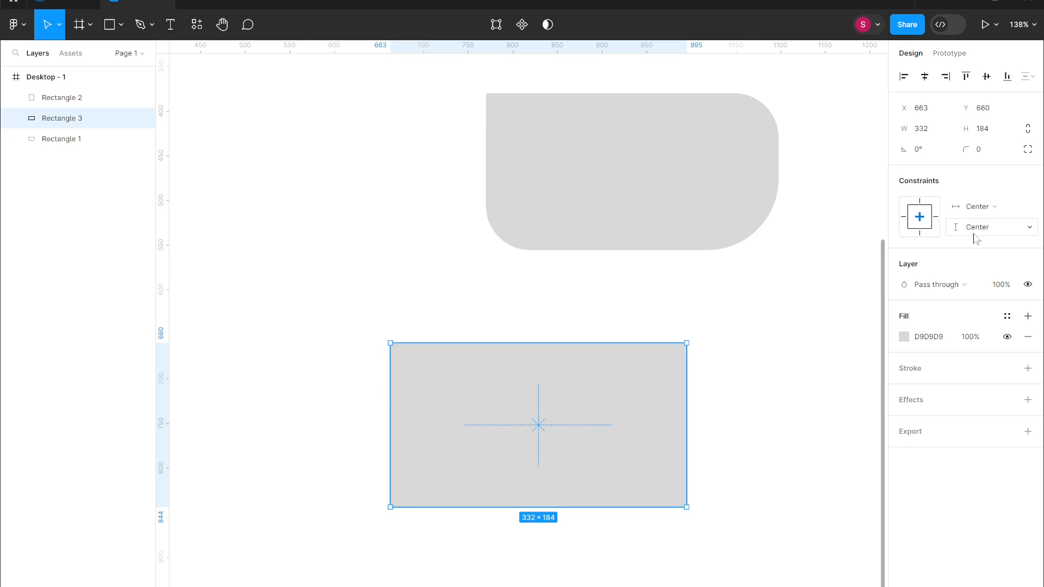
Recolour the lowest rectangle's fill to crimson 8C0032 with 93% opacity.
left_click(904, 338)
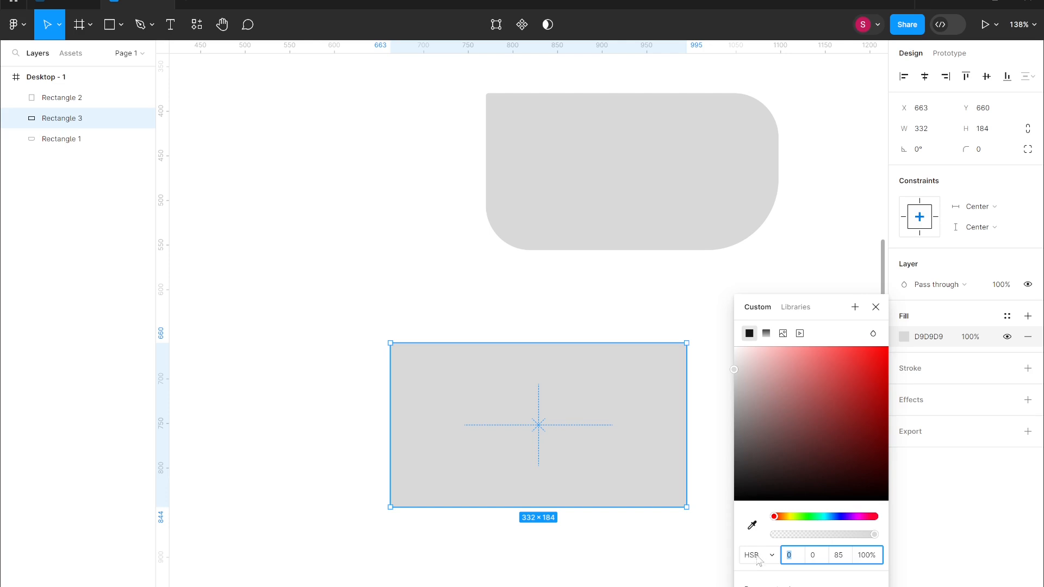
left_click_drag(735, 369, 892, 421)
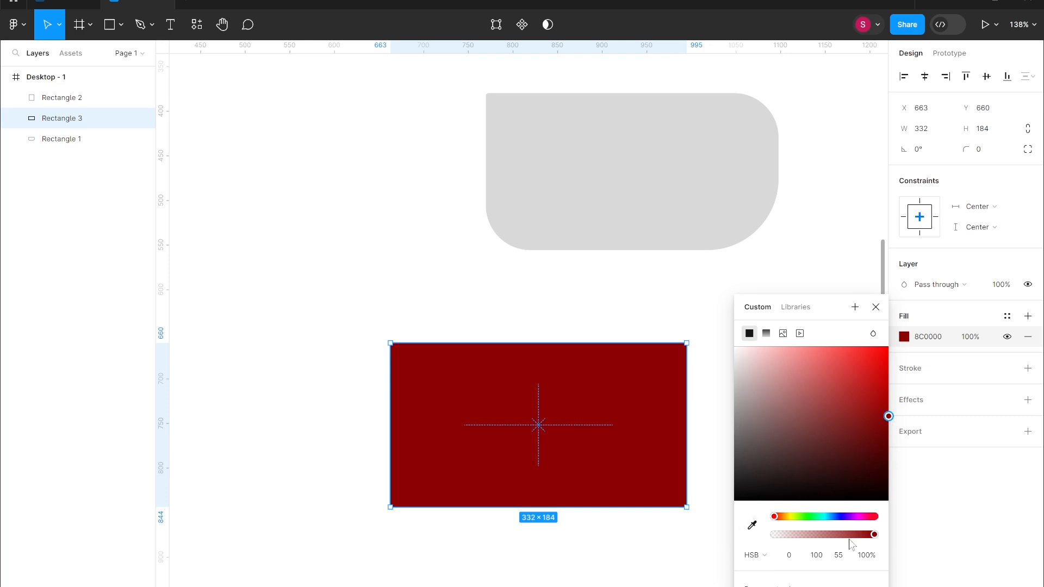
left_click_drag(781, 517, 870, 529)
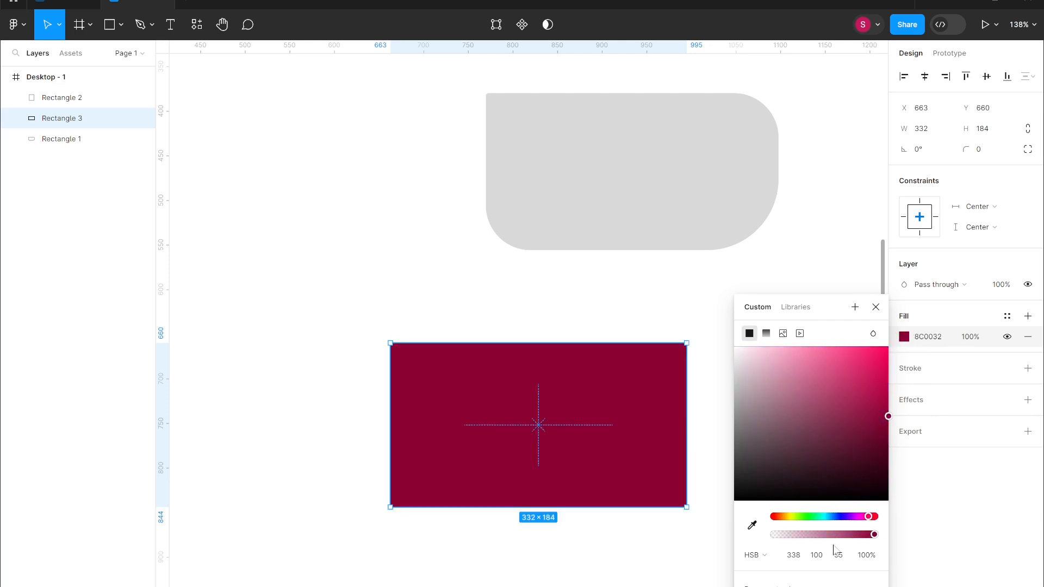
left_click_drag(806, 534, 868, 535)
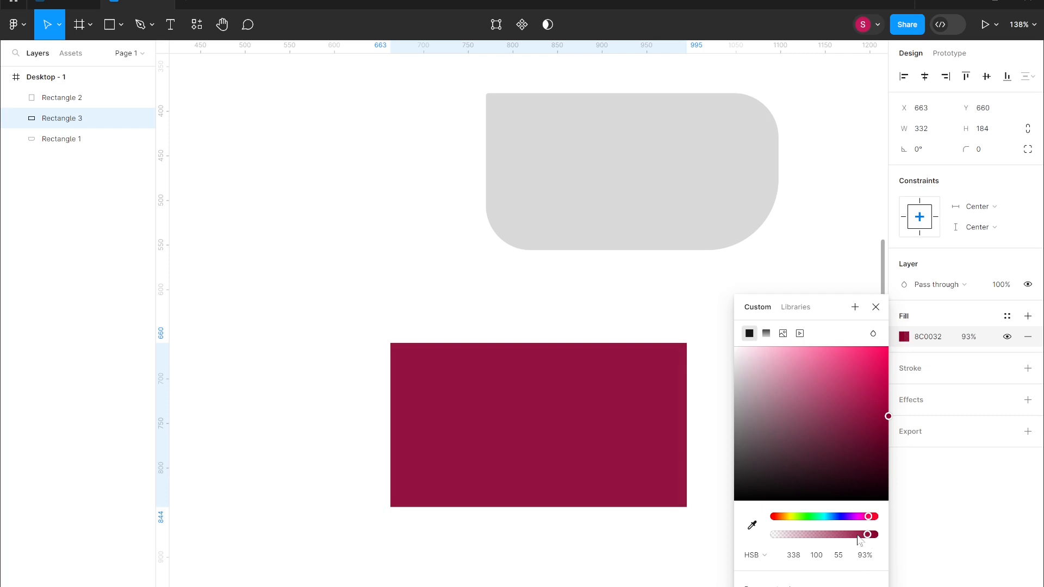
Switch the fill's colour format to Hex and change the colour code to 8C0097.
left_click(775, 563)
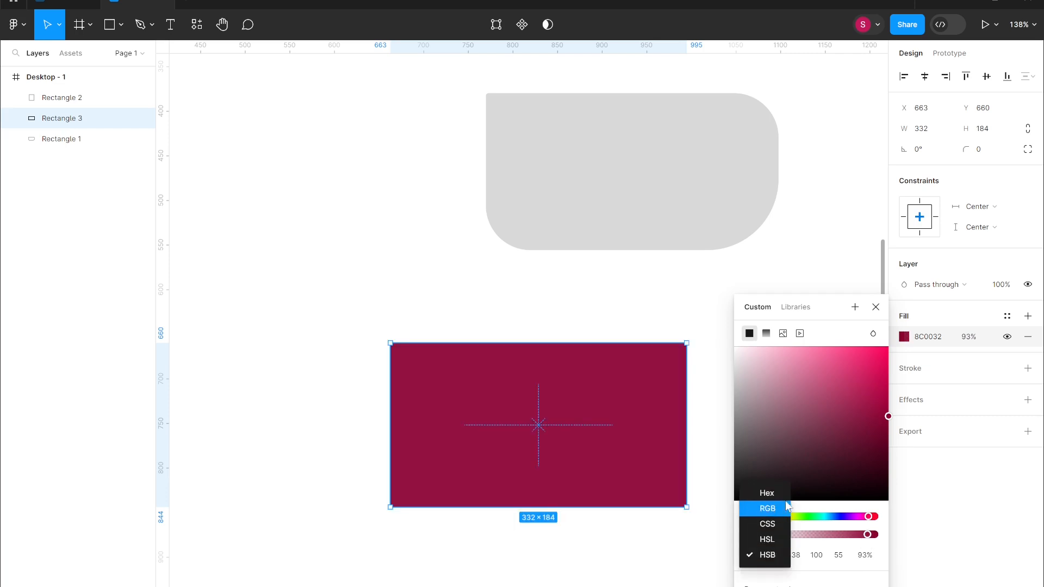
left_click(758, 493)
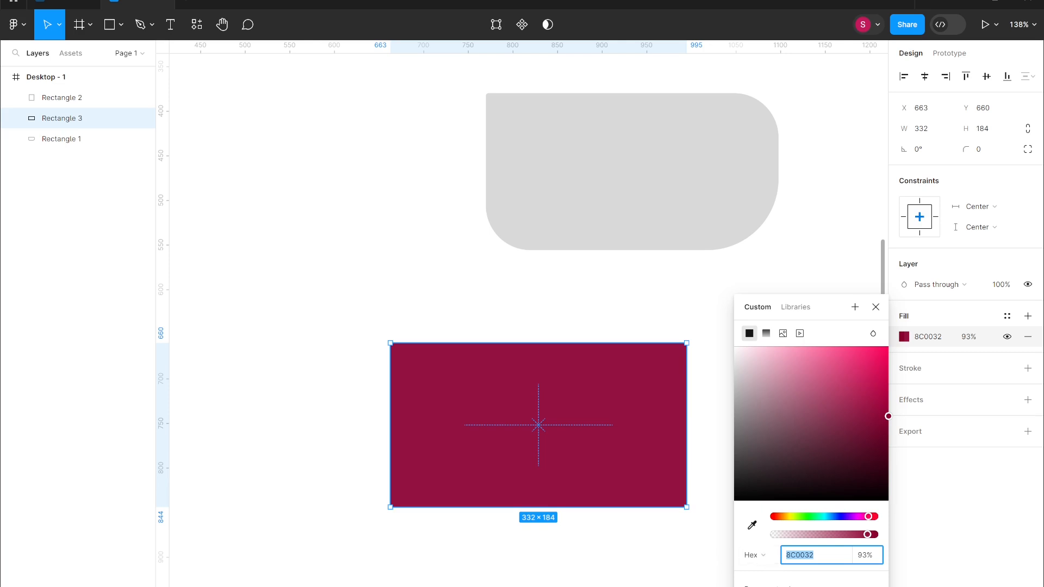
left_click(815, 555)
type("97")
key("Return")
Switch the fill's colour format to RGB and set the green value to 80.
left_click(754, 555)
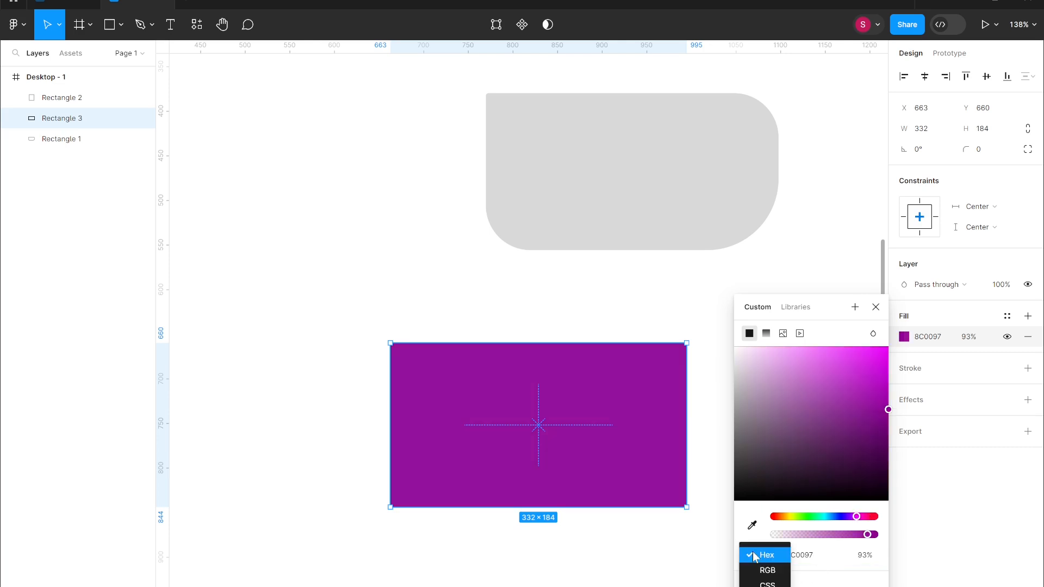
left_click(767, 570)
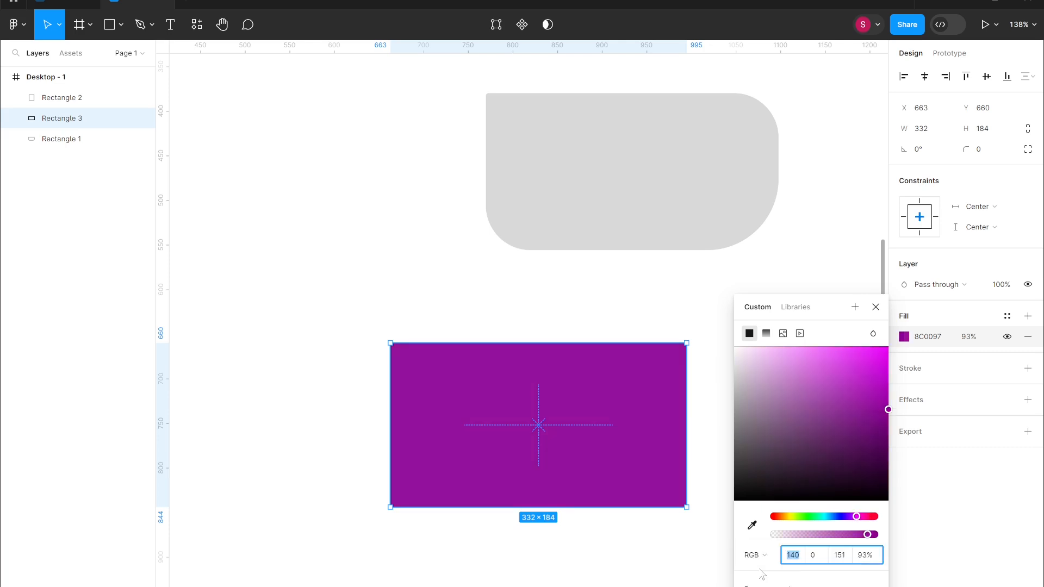
left_click(819, 558)
key("BackSpace")
type("80")
key("Return")
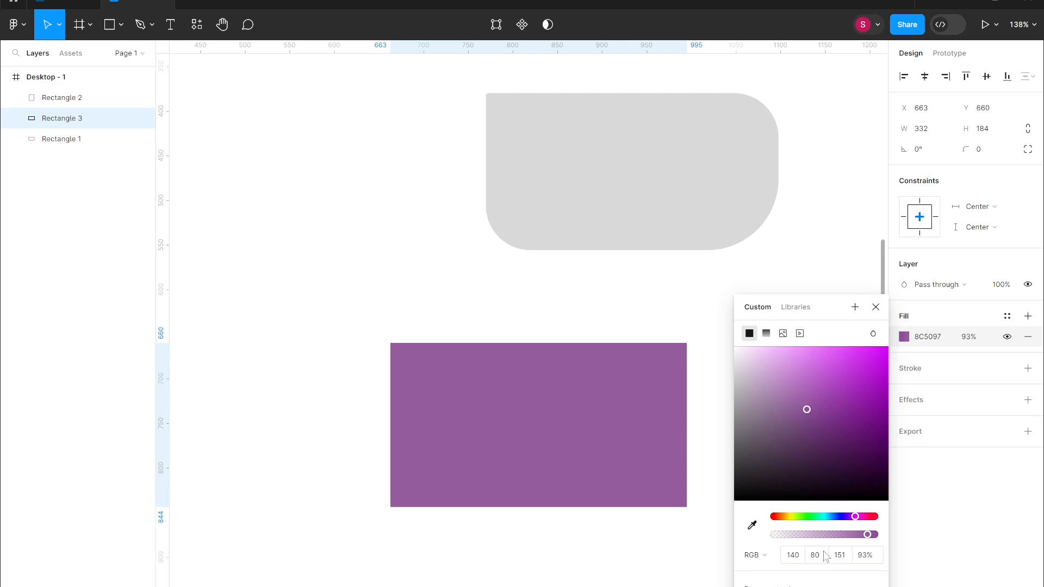
Switch the fill's colour format to CSS and lower the fill opacity to 78%.
left_click(760, 556)
left_click(766, 570)
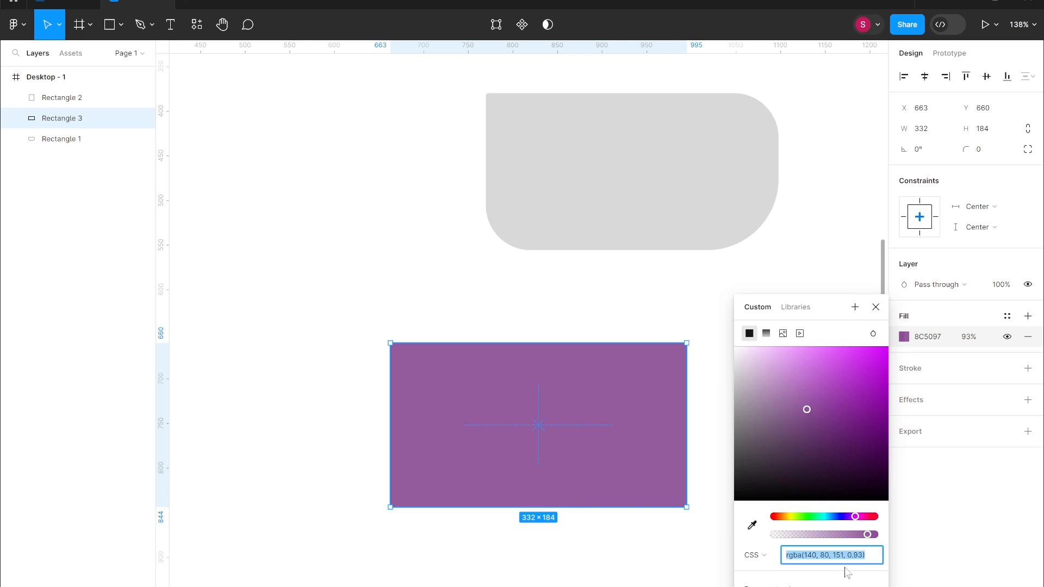
mouse_move(867, 535)
left_mouse_down()
mouse_move(780, 539)
mouse_move(882, 545)
mouse_move(853, 544)
left_mouse_up()
Switch the fill's colour format to HSL and darken the lowest rectangle's colour to black 000000.
left_click(762, 560)
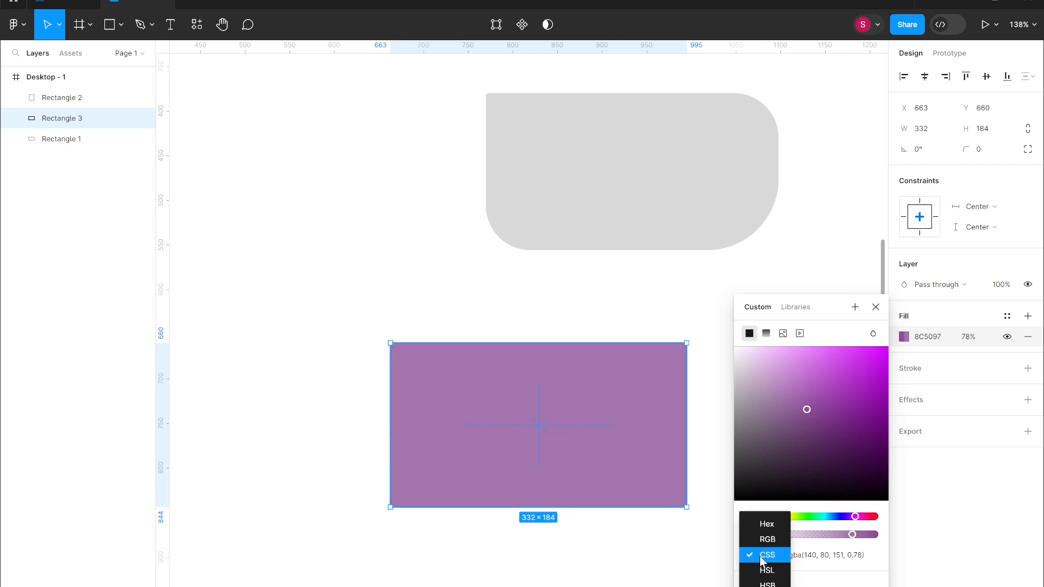
left_click(764, 571)
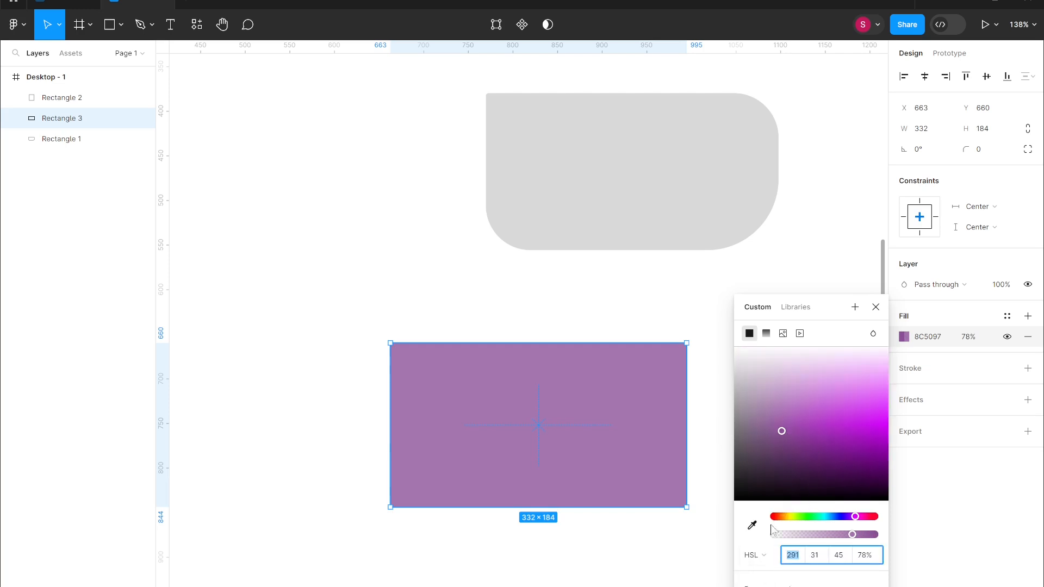
left_click(754, 555)
left_click(769, 574)
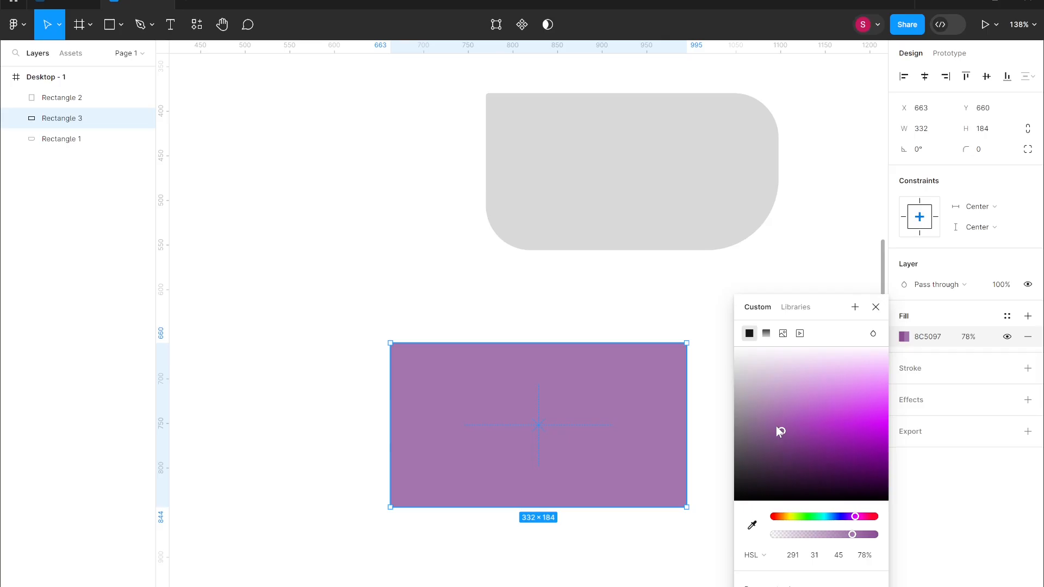
left_click_drag(763, 385, 880, 373)
left_click_drag(867, 413, 846, 501)
left_click_drag(745, 522, 889, 501)
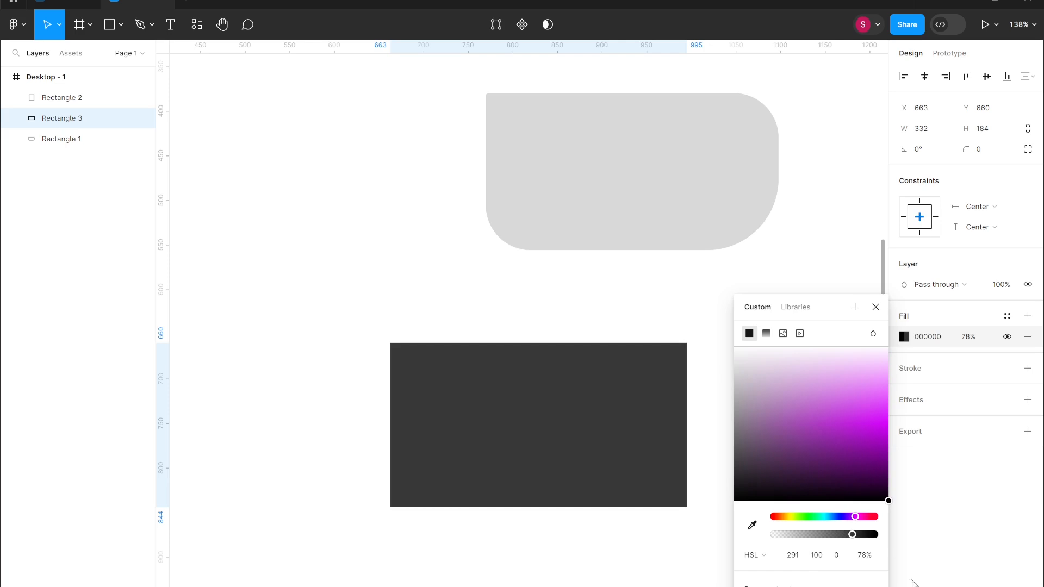
Switch the fill's colour format to HSB and change the lowest rectangle's colour to light grey BEBEBE.
left_click(759, 567)
left_click(759, 571)
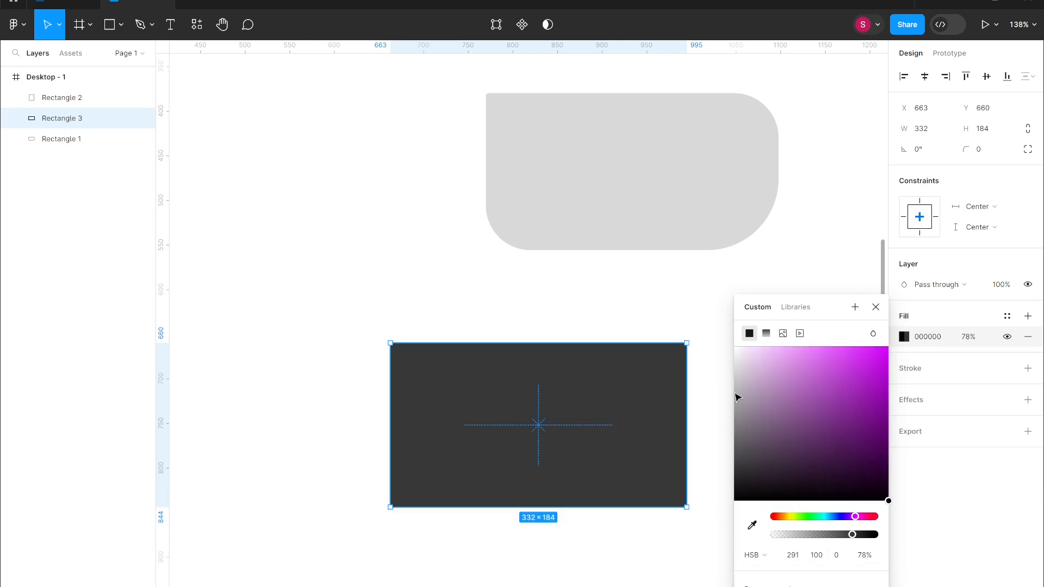
left_click_drag(736, 358, 734, 390)
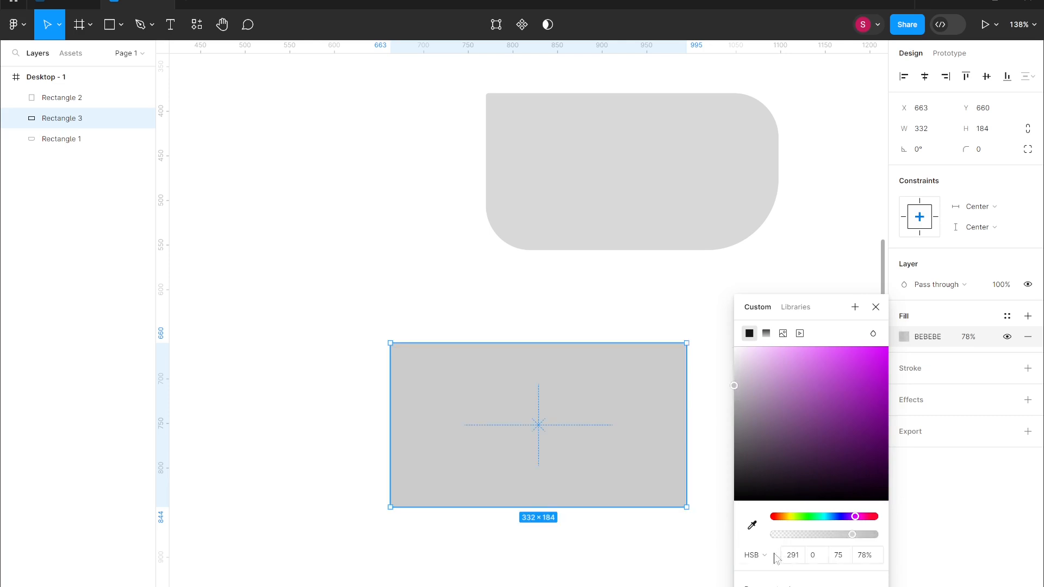
Switch the fill's colour format to HSL and change the lowest rectangle's colour to purple B775C3.
left_click(755, 555)
left_click(767, 540)
left_click_drag(735, 386, 725, 338)
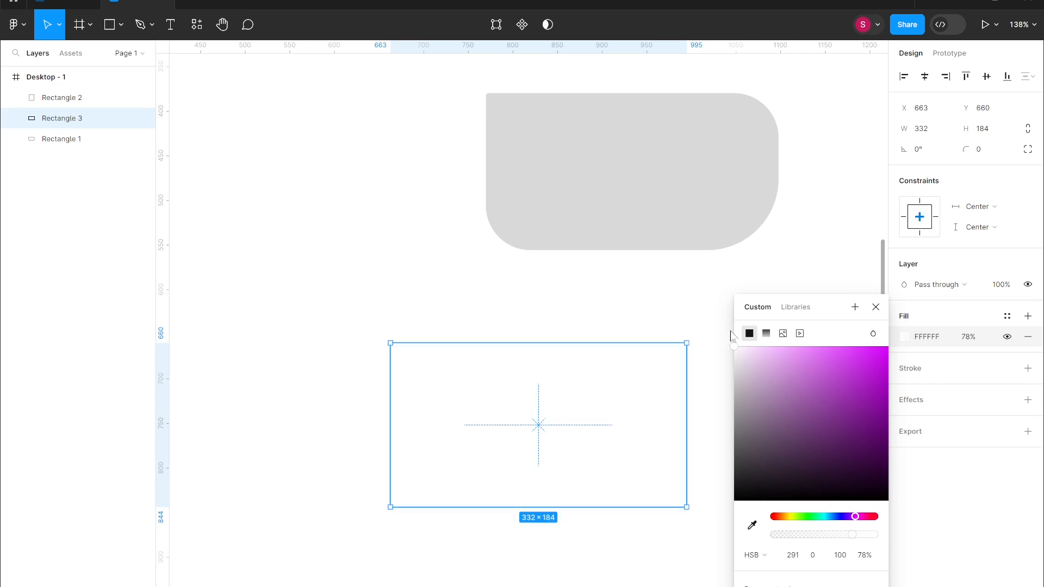
left_click_drag(762, 370, 763, 401)
left_click(755, 556)
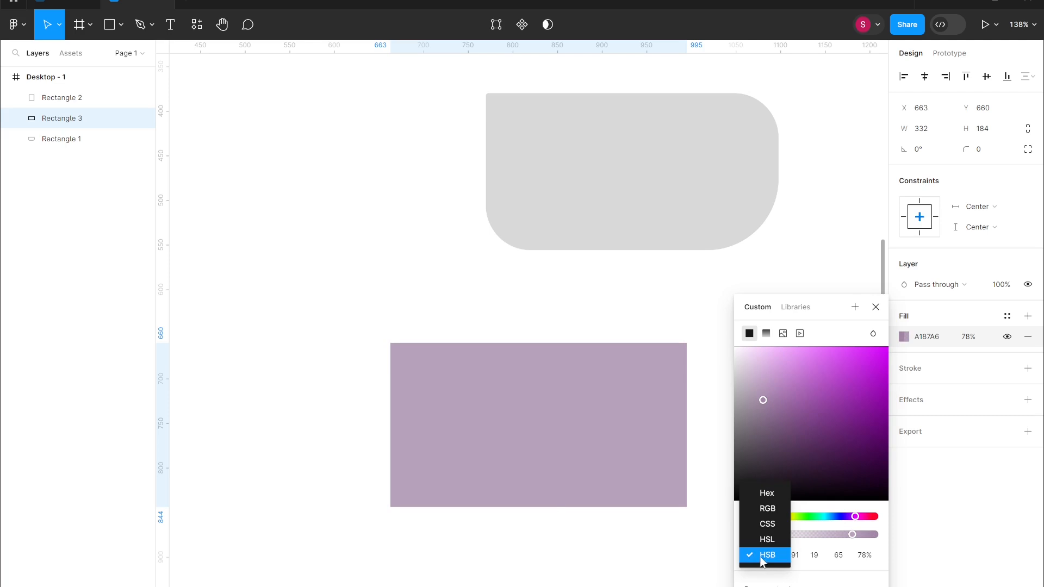
left_click(767, 539)
left_click_drag(752, 401, 794, 407)
Sample the upper rectangle's grey D9D9D9 for the lowest rectangle's fill and shift that colour to light purple DAAEE2.
left_click(752, 525)
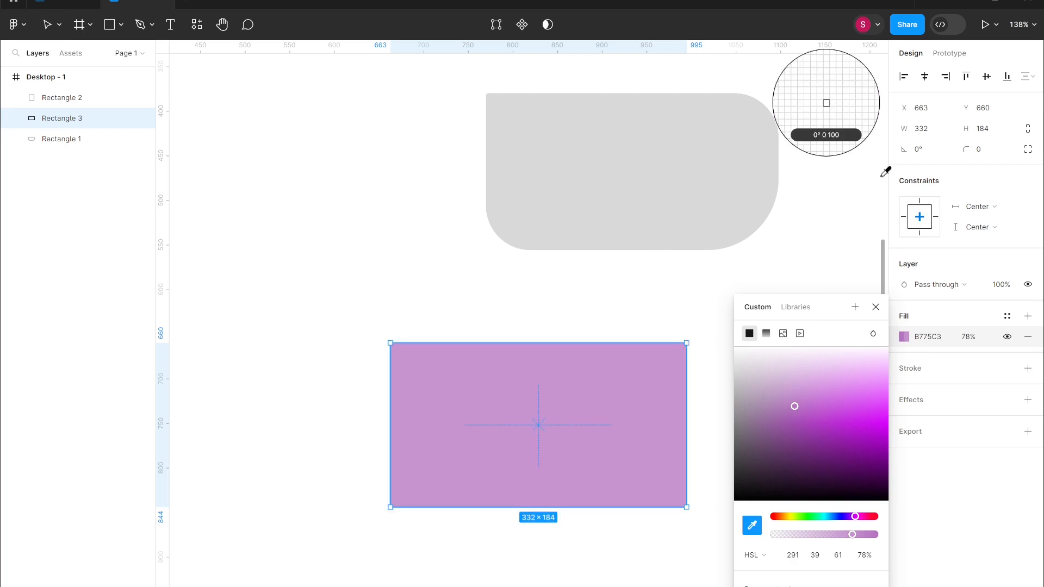
left_click(746, 144)
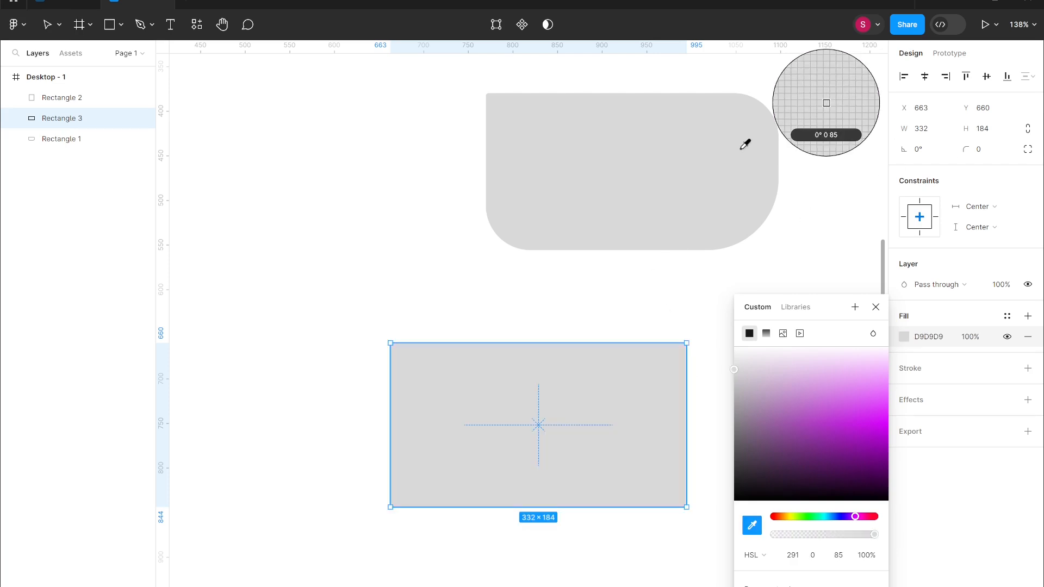
left_click_drag(765, 401, 807, 384)
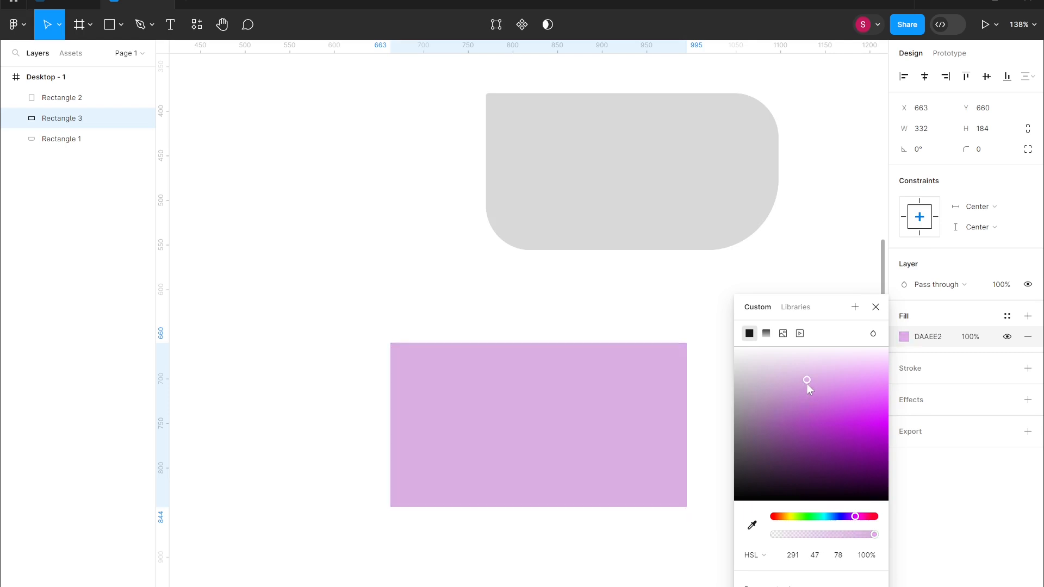
Change the lowest rectangle's solid fill to a linear gradient.
left_click(768, 335)
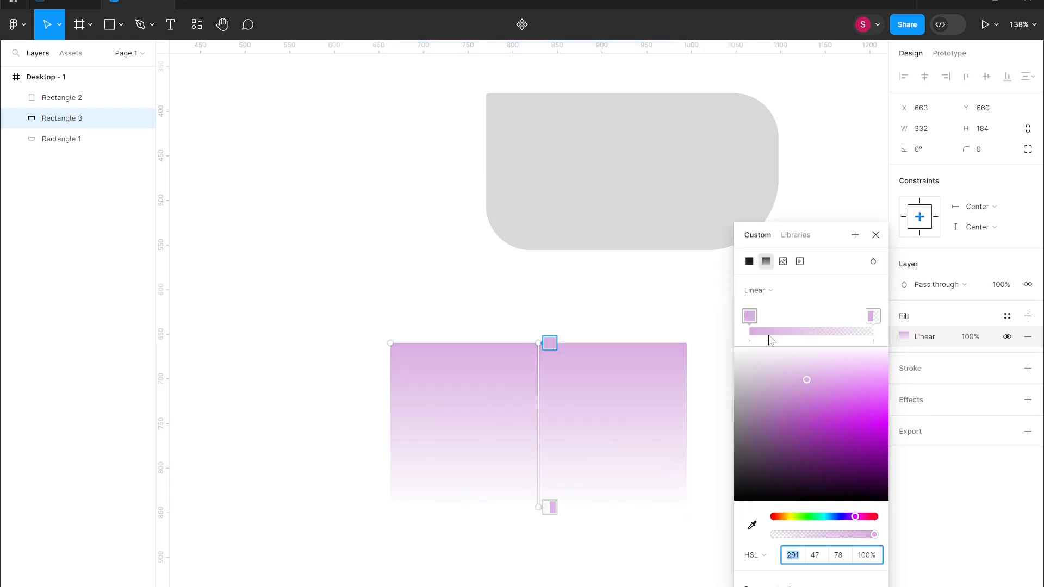
left_click(750, 262)
left_click(766, 262)
left_click(768, 299)
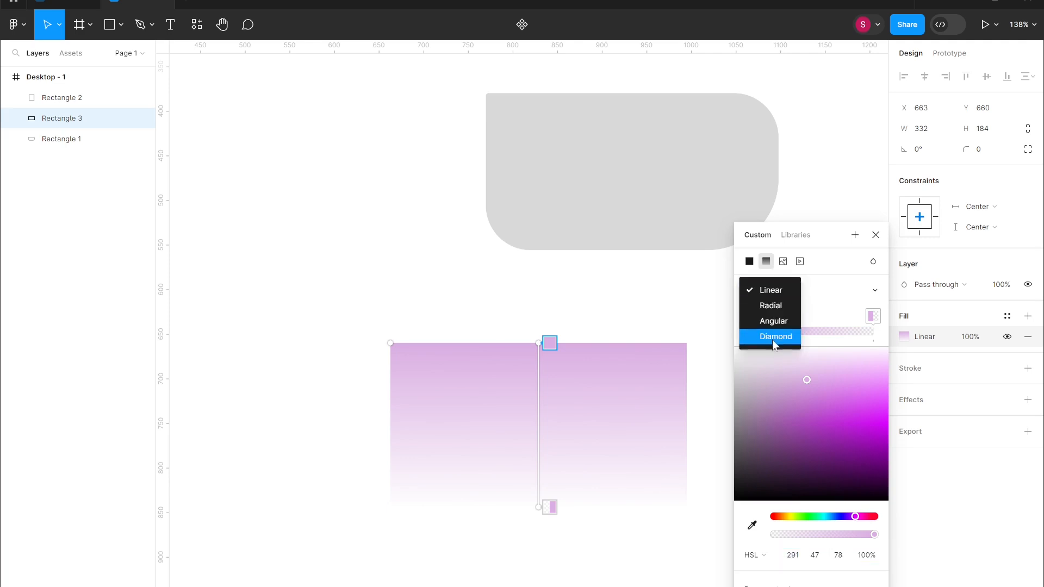
Shorten the linear gradient and reposition its opaque end so the colour fades sideways at a slight slant.
left_click(542, 508)
left_click_drag(537, 500, 538, 451)
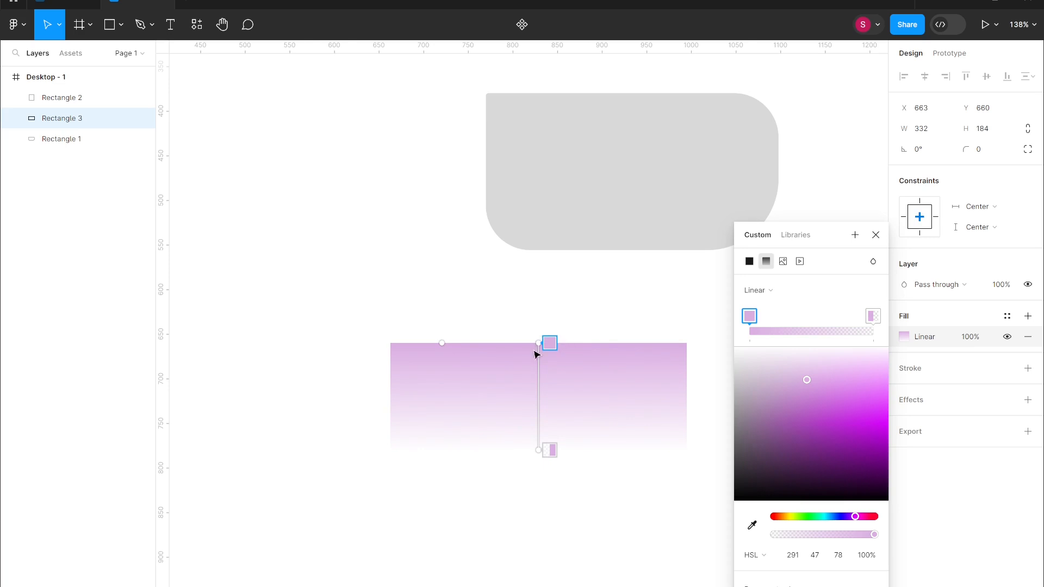
left_click_drag(539, 344, 614, 431)
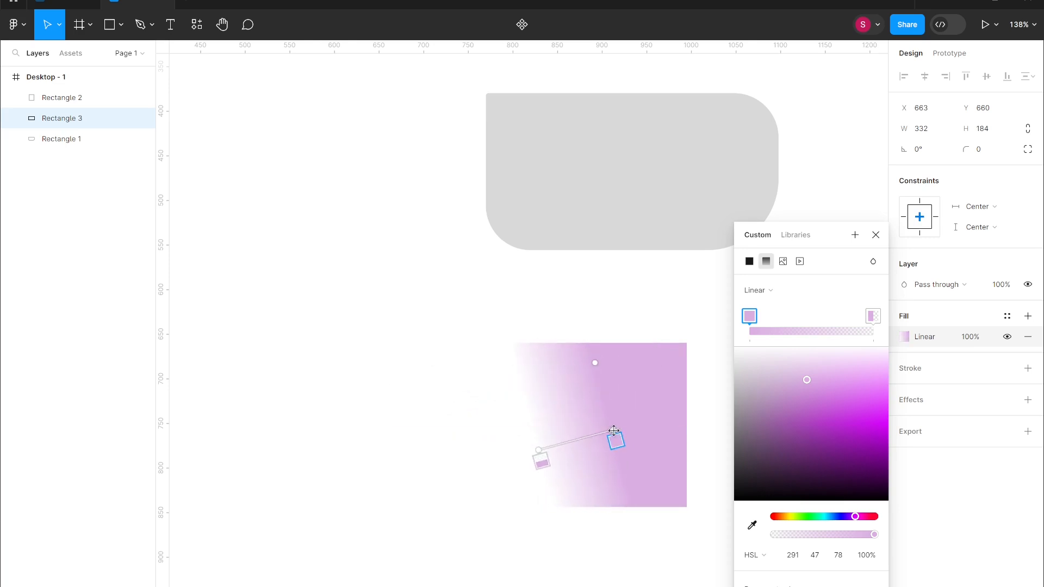
Add two intermediate stops to the linear gradient and recolour the first of them blue with hue 223.
left_click(794, 333)
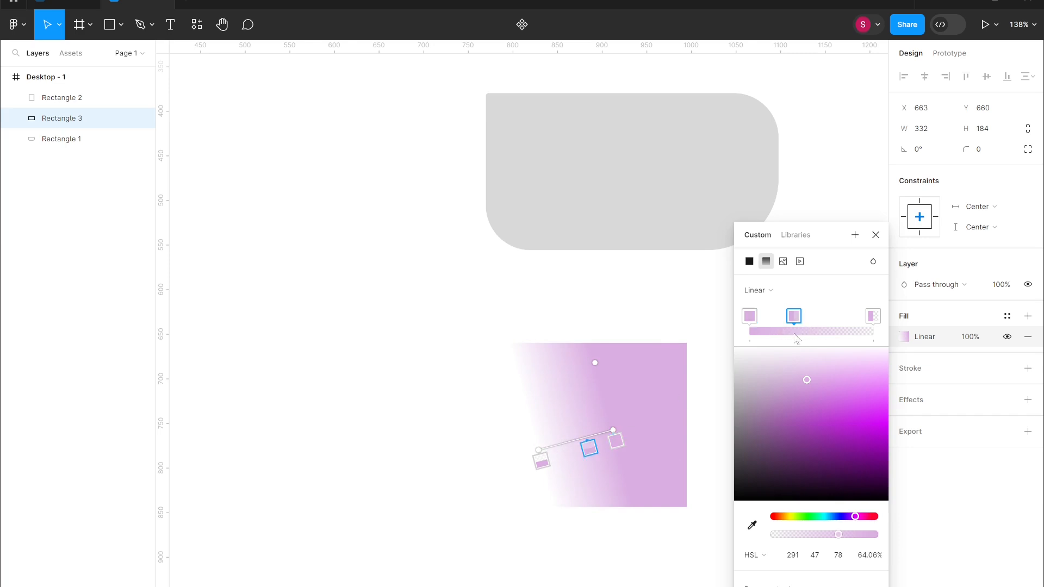
left_click(836, 332)
left_click(794, 316)
left_click(824, 516)
left_click(838, 517)
left_click_drag(840, 518, 836, 517)
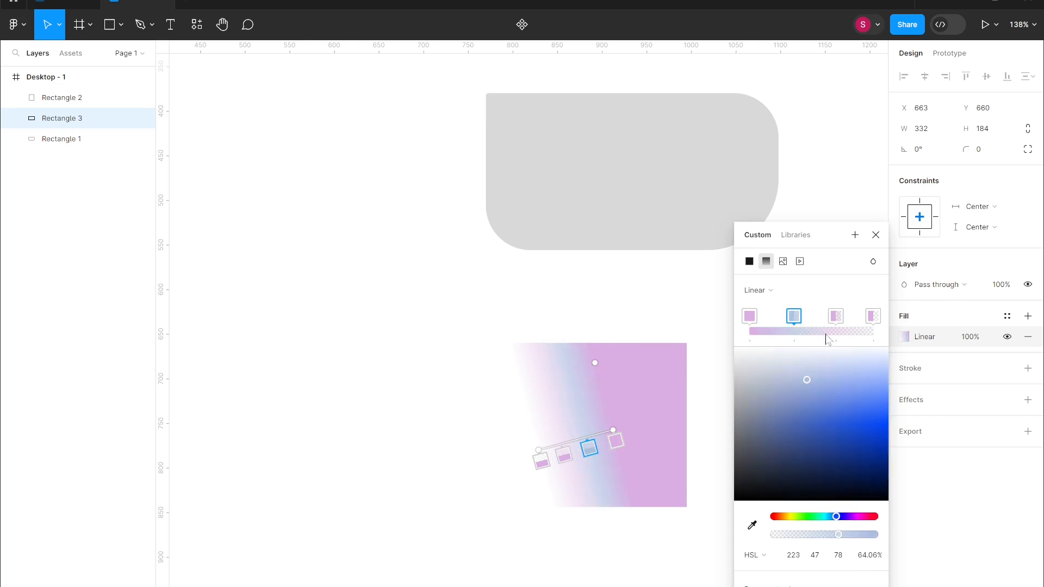
Recolour the second intermediate gradient stop green with HSL 126, 69, 57 and delete that stop.
left_click(836, 317)
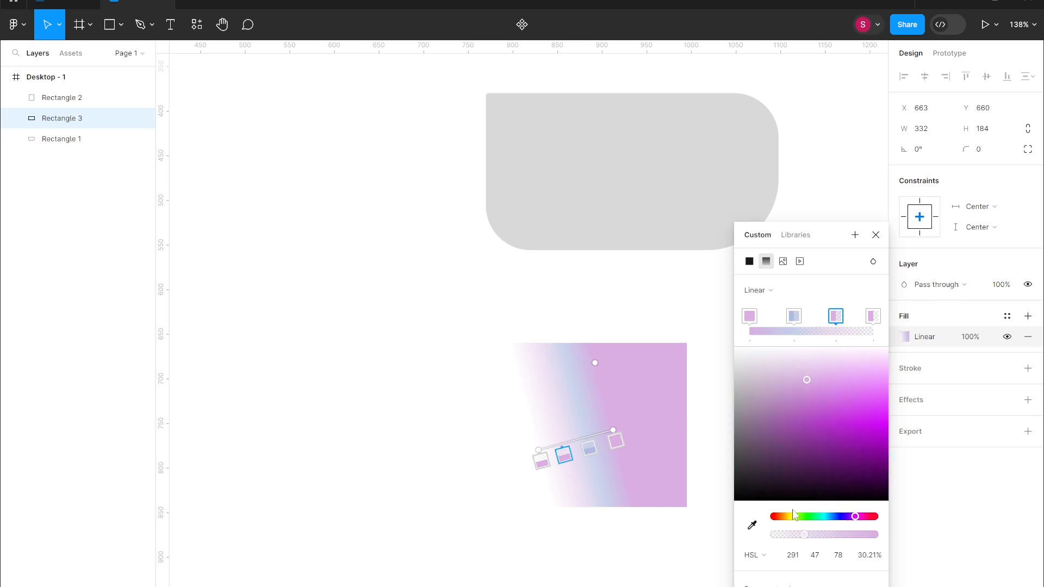
left_click(809, 517)
left_click_drag(817, 396, 825, 413)
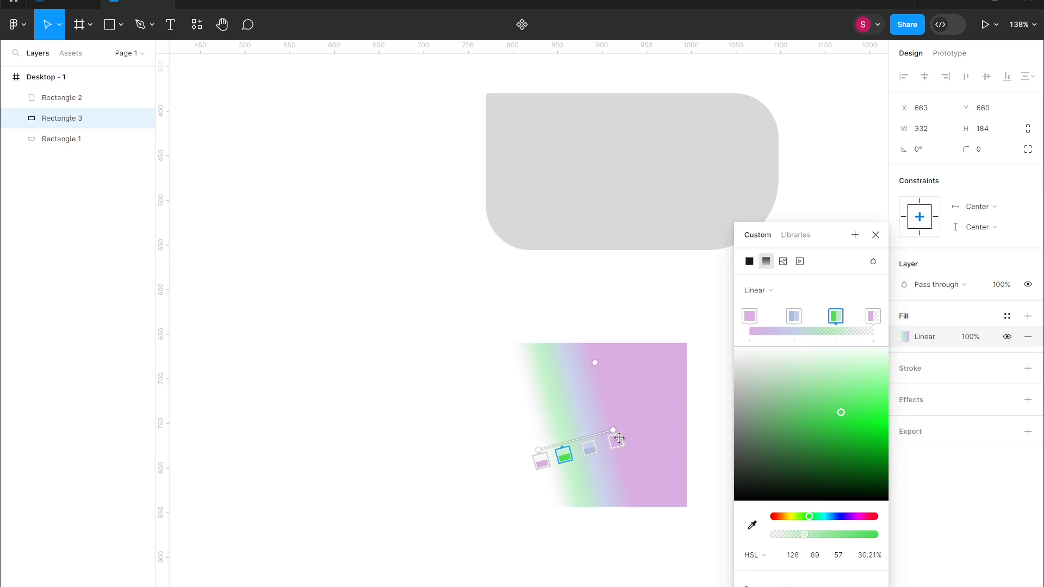
key("Delete")
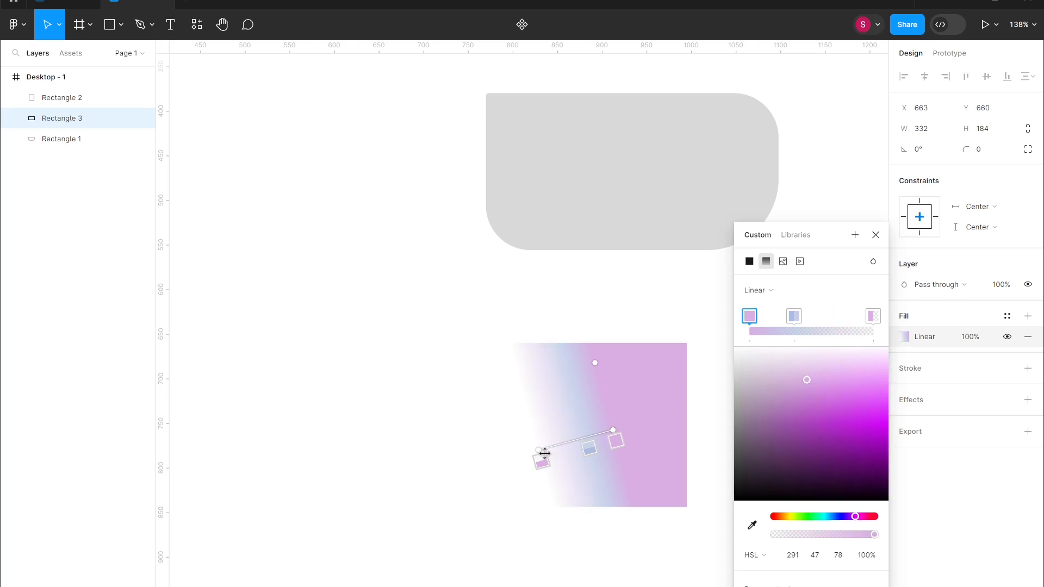
Recolour the transparent end stop blue with HSL 209, 68, 45 and extend that end of the gradient farther left.
left_click(873, 316)
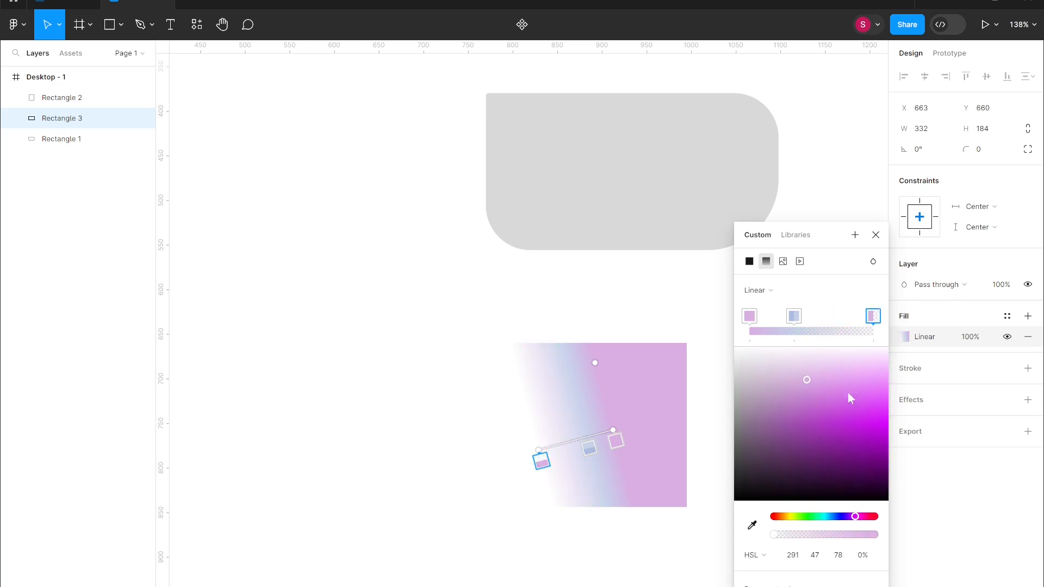
left_click(832, 517)
left_click(837, 433)
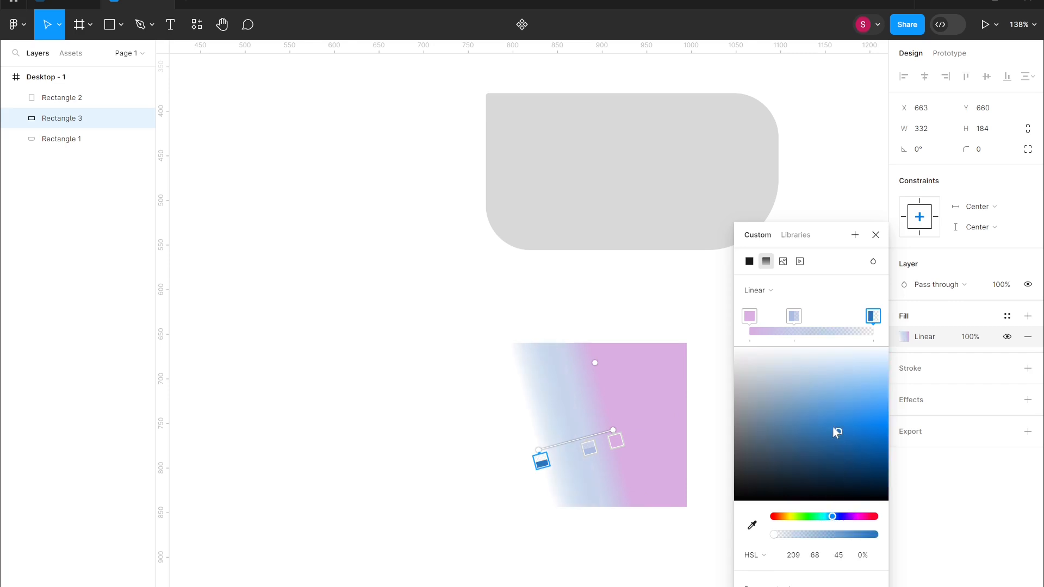
left_click_drag(539, 450, 476, 463)
Change the gradient type to Radial and adjust its handles into a nearly circular shape with a horizontal axis.
left_click(756, 290)
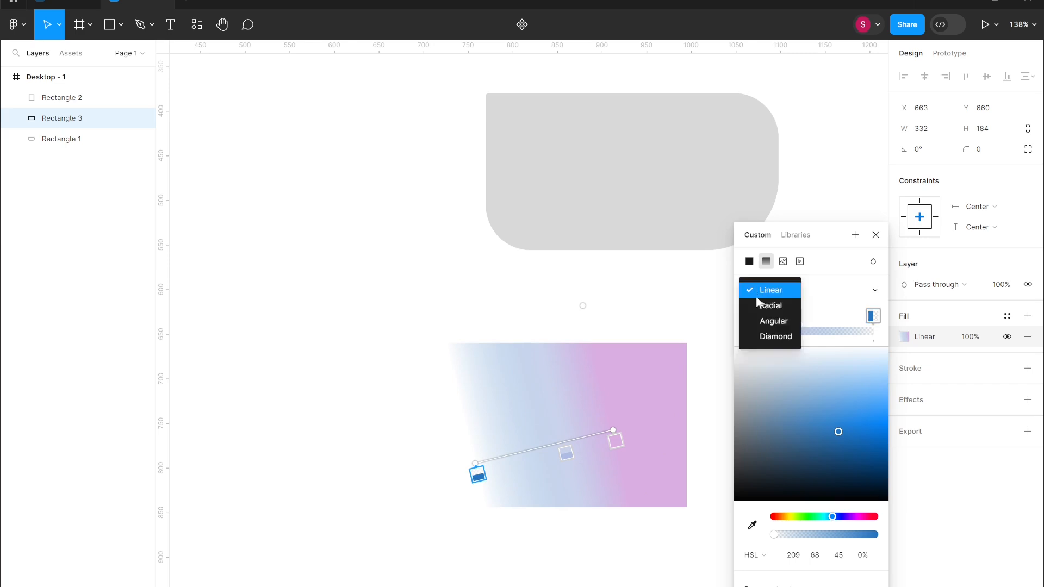
left_click(773, 306)
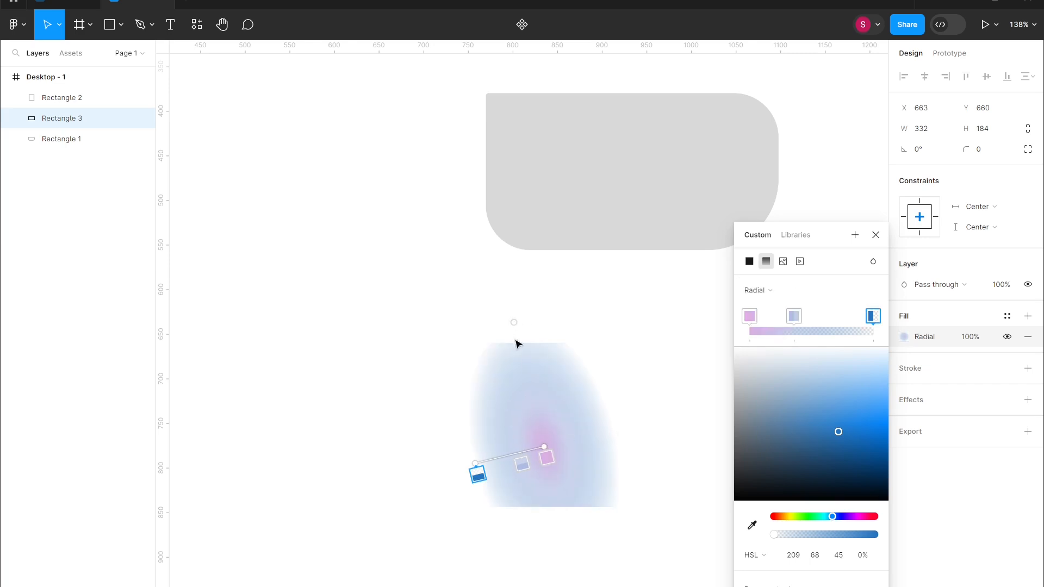
left_click_drag(513, 322, 537, 378)
mouse_move(471, 461)
left_mouse_down()
mouse_move(435, 463)
mouse_move(455, 463)
left_mouse_up()
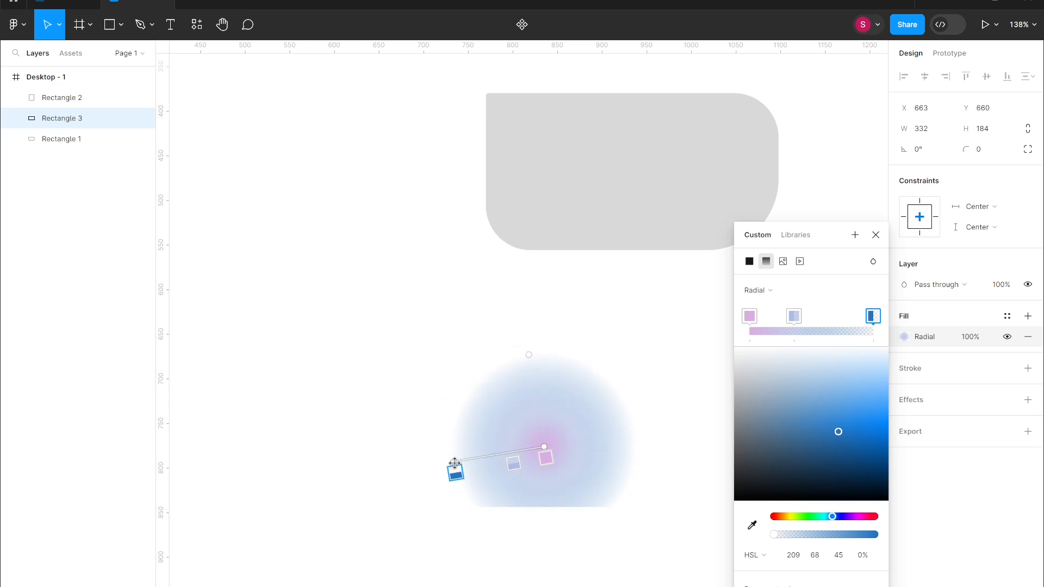
mouse_move(455, 463)
left_mouse_down()
mouse_move(465, 453)
mouse_move(450, 452)
left_mouse_up()
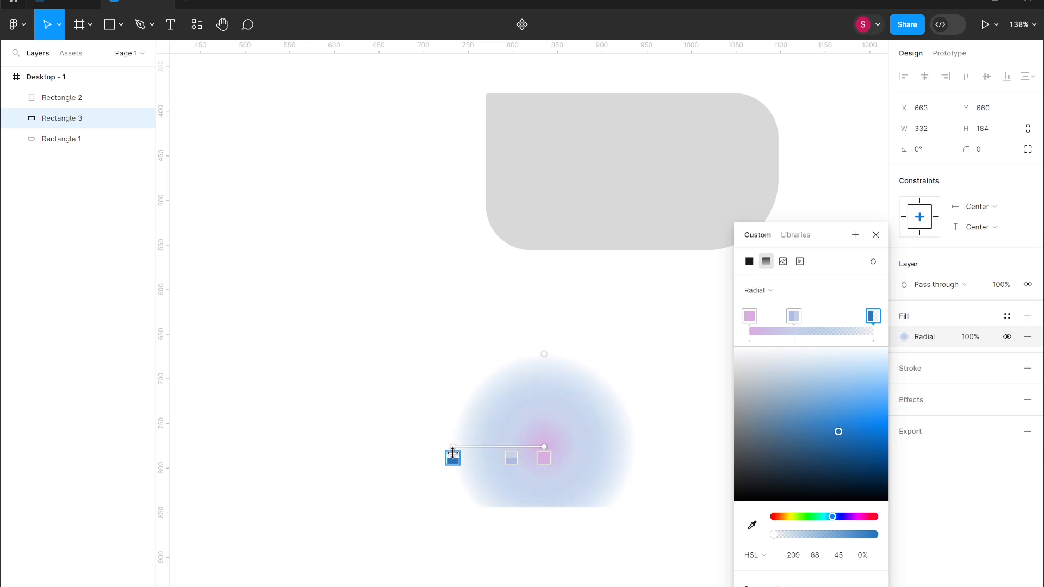
Change the gradient type to Angular and adjust its handles to shrink and tilt the colour sweep.
left_click(765, 292)
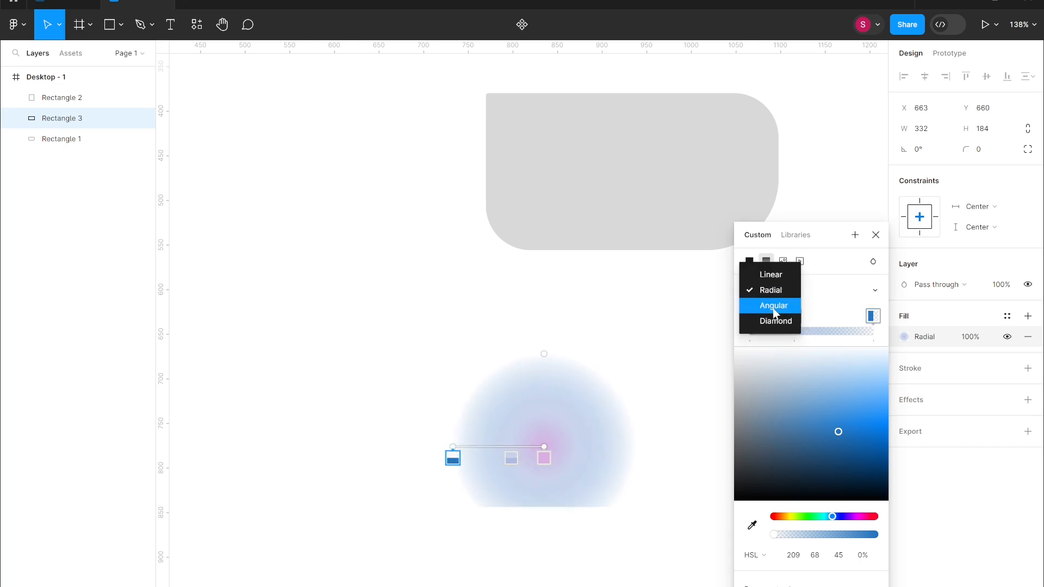
left_click(770, 305)
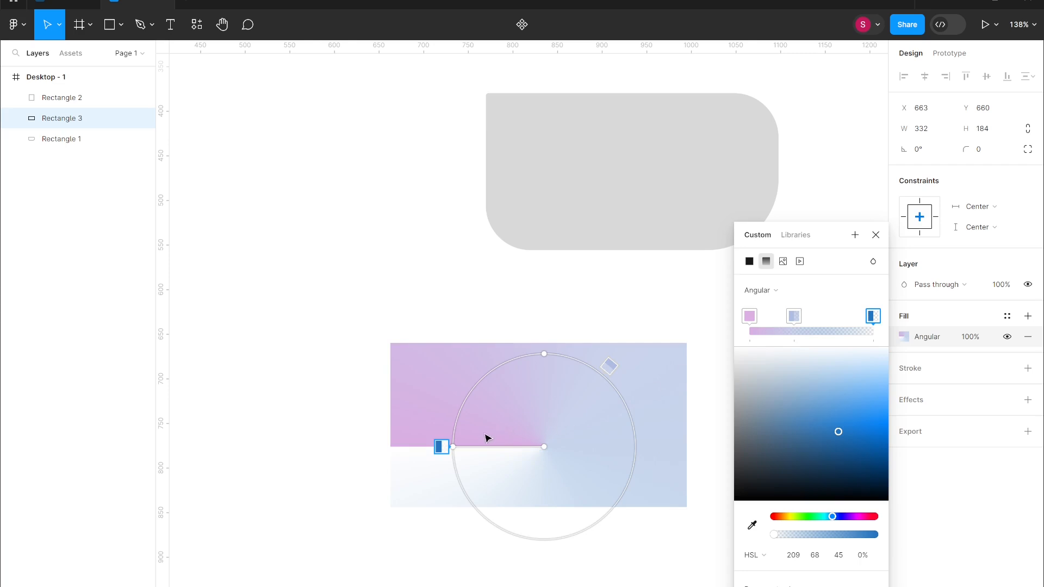
mouse_move(454, 445)
left_mouse_down()
mouse_move(409, 428)
mouse_move(469, 455)
mouse_move(458, 451)
left_mouse_up()
left_click_drag(539, 361, 579, 376)
left_click_drag(458, 451, 468, 433)
Change the gradient type to Diamond and stretch its handles to enlarge the diamond in both directions.
left_click(752, 294)
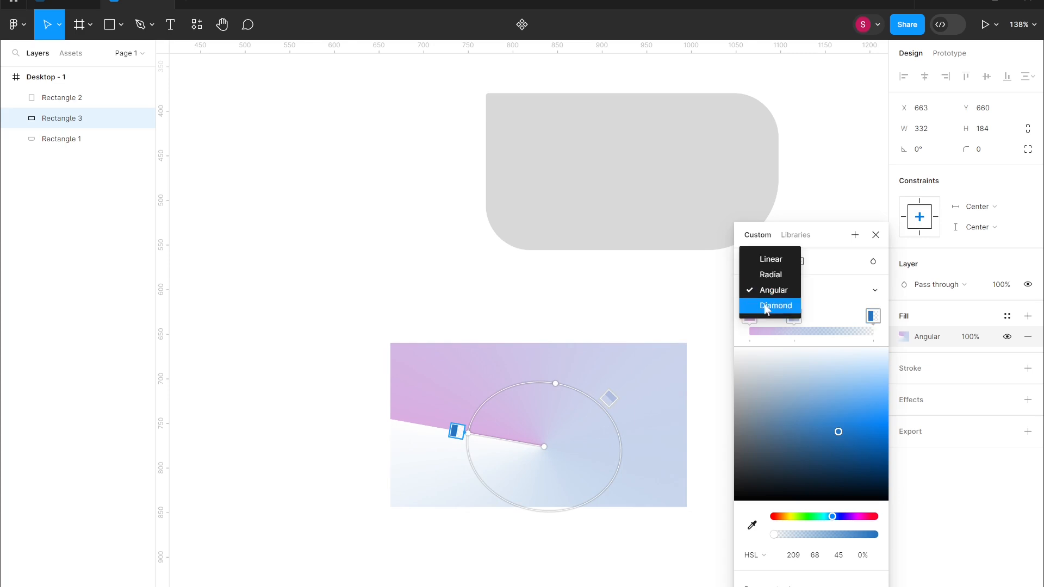
left_click(757, 305)
left_click_drag(467, 435, 425, 419)
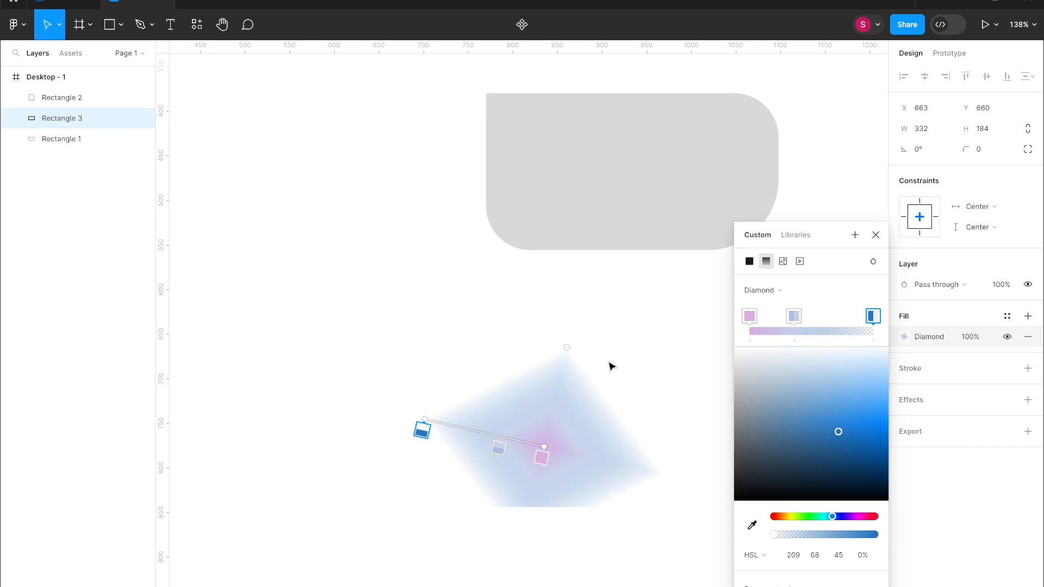
mouse_move(570, 347)
left_mouse_down()
mouse_move(540, 401)
mouse_move(571, 341)
left_mouse_up()
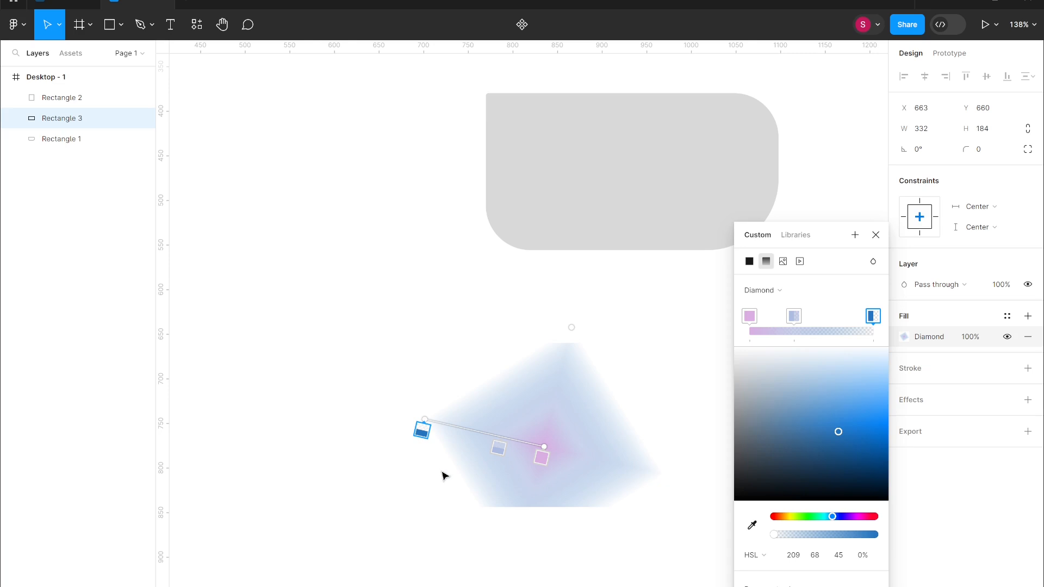
Change the lowest rectangle's fill to an image and load the v2osk-1Z2niiBPg5A-unsplash JPG from the Download folder.
left_click(783, 262)
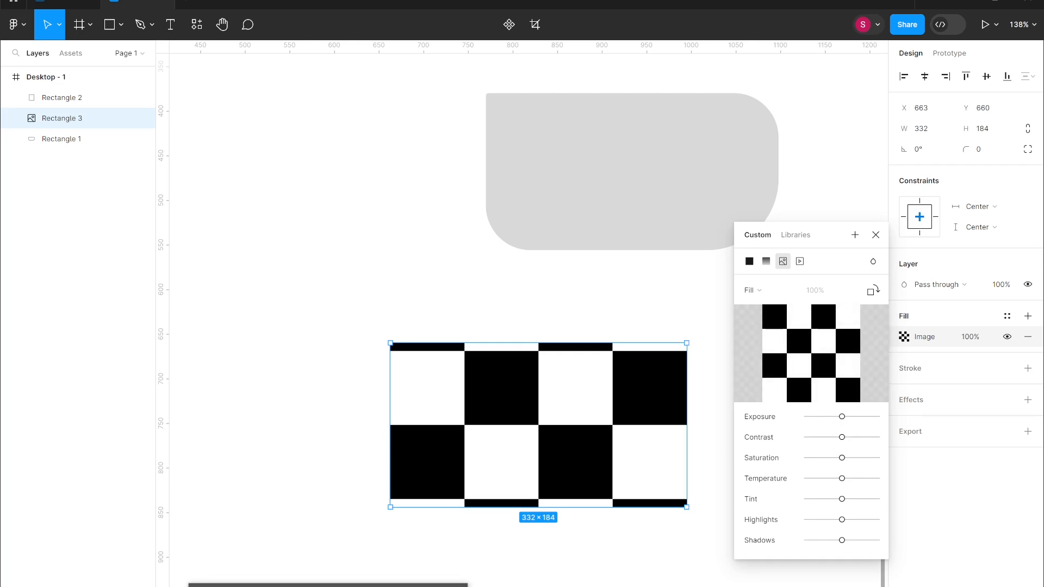
mouse_move(842, 361)
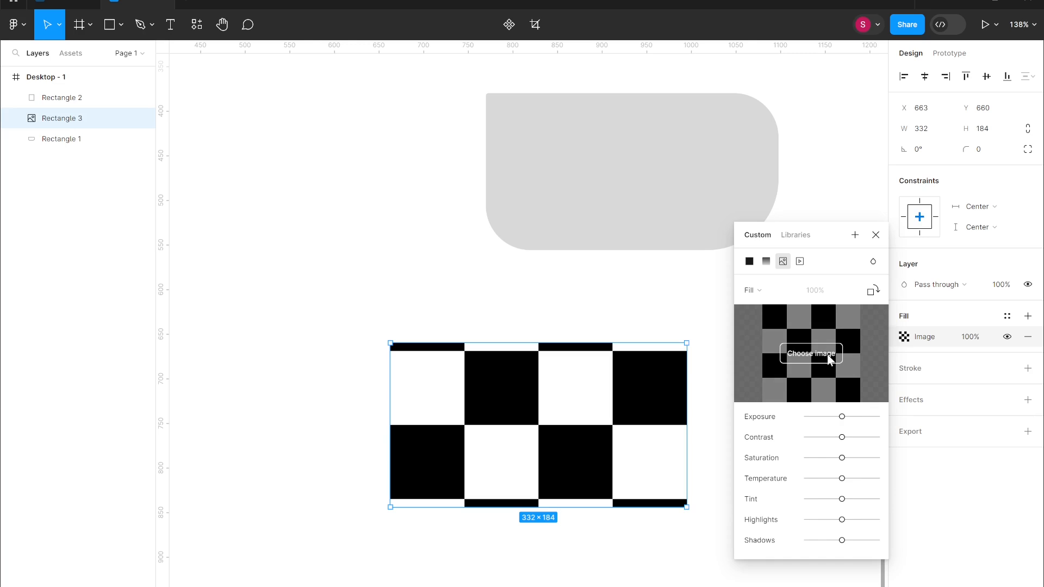
left_click(830, 360)
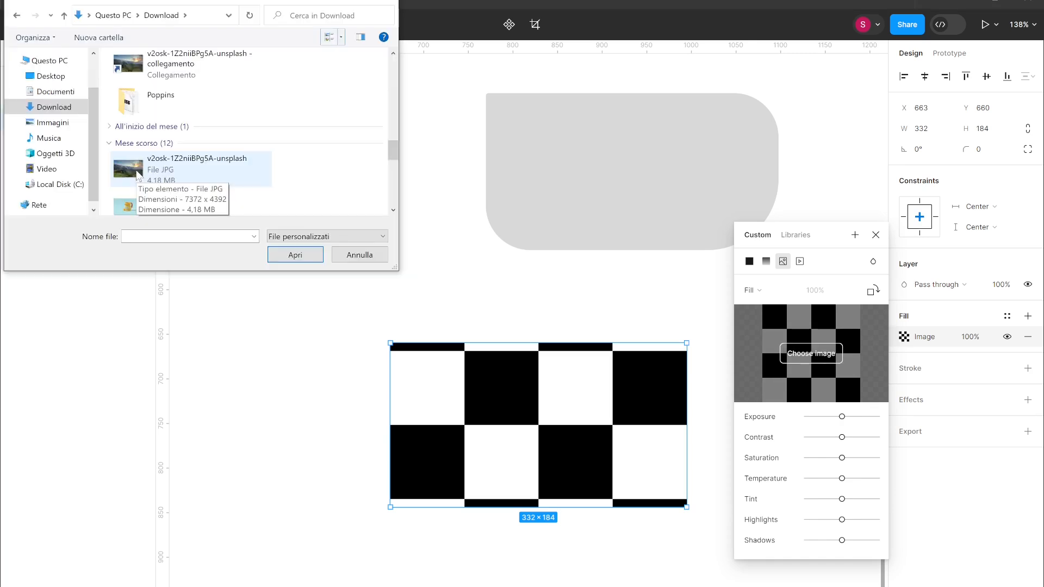
double_click(140, 173)
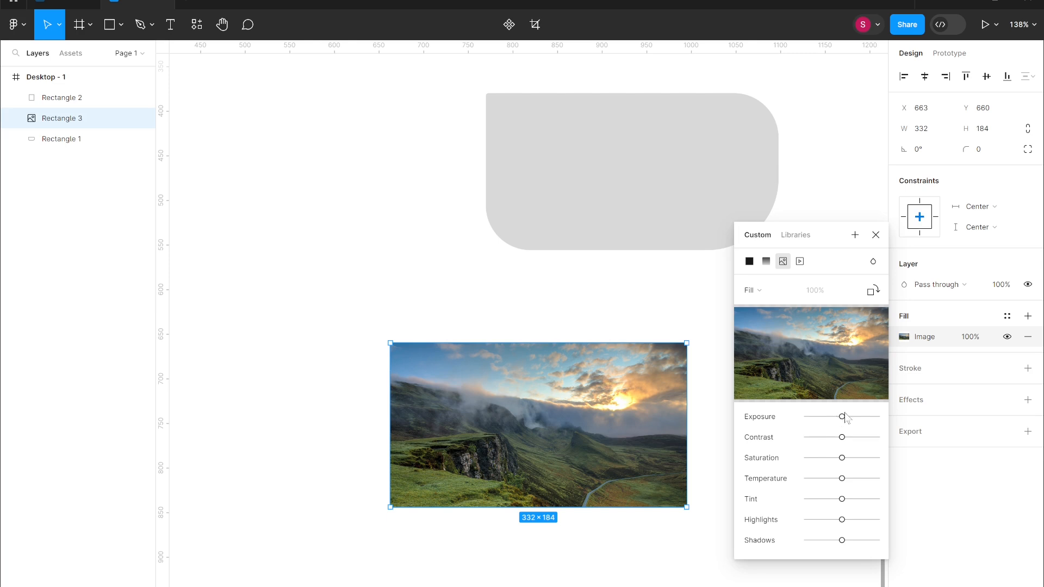
left_click_drag(845, 424, 845, 462)
left_click(760, 293)
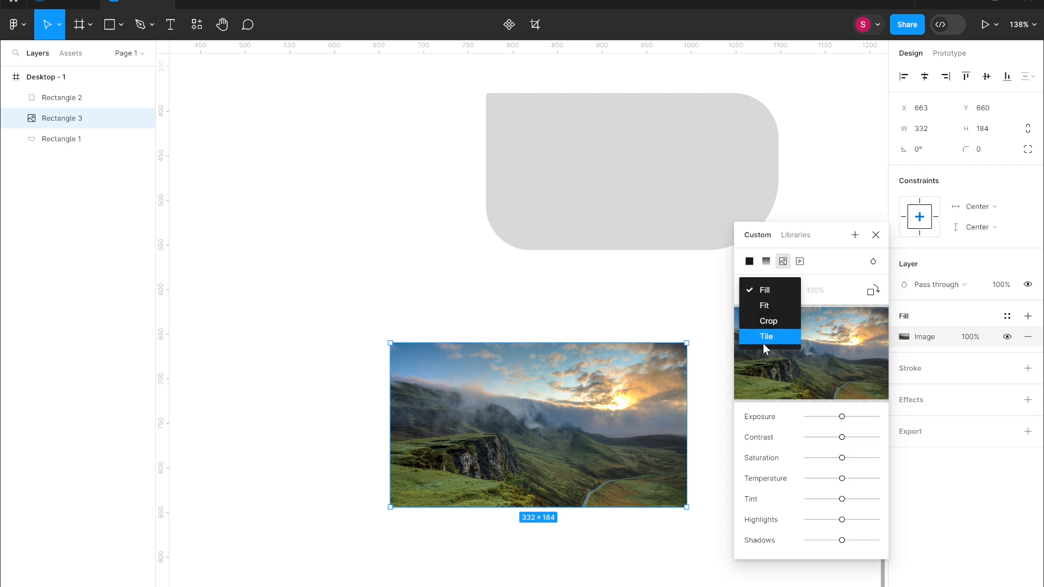
left_click(777, 295)
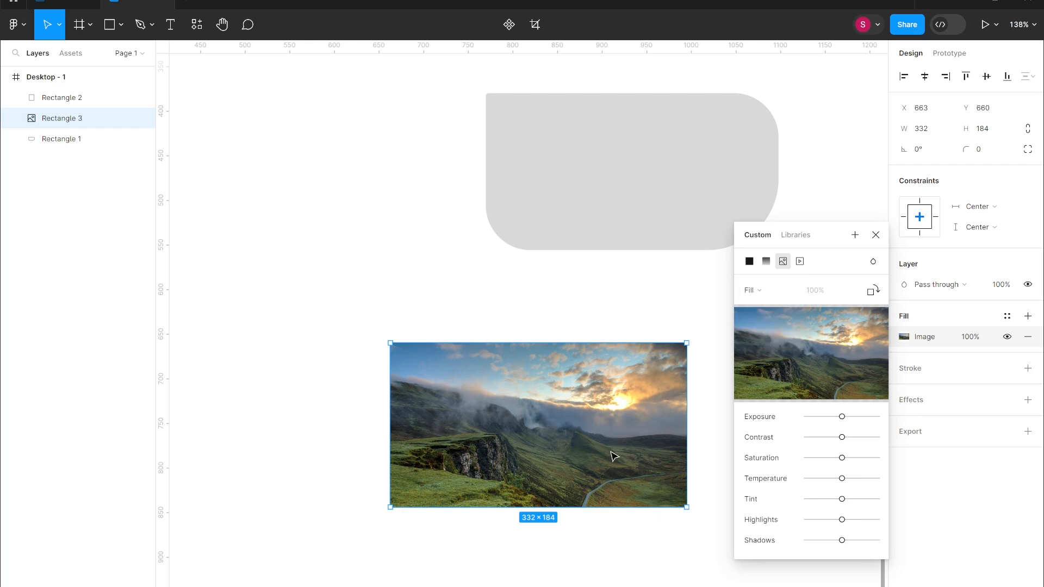
Move the image rectangle to about X 657, Y 654 and enlarge it to about 339 × 192.
left_click_drag(607, 447, 601, 442)
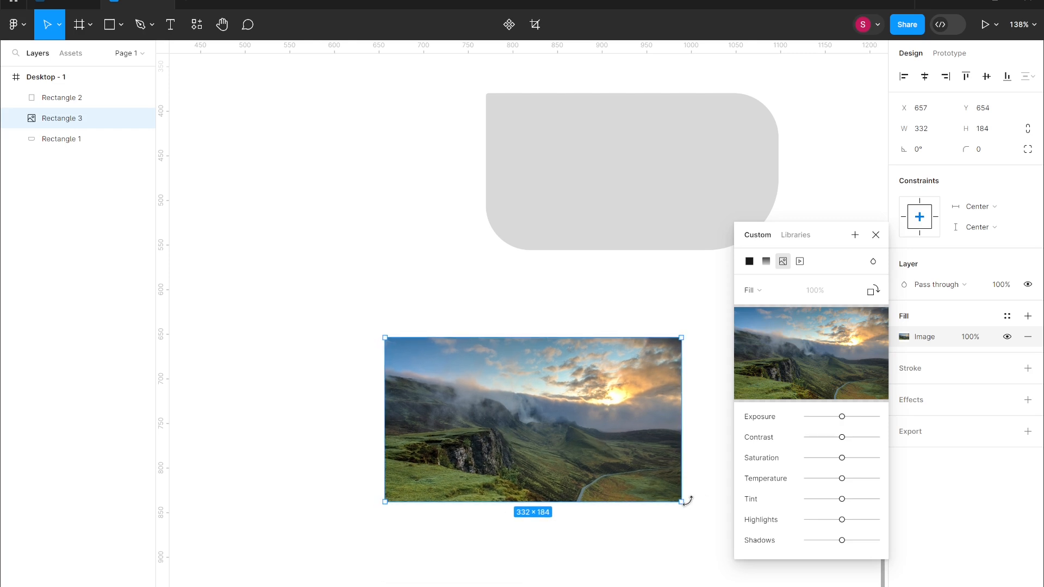
mouse_move(683, 505)
left_mouse_down()
mouse_move(694, 518)
mouse_move(688, 509)
left_mouse_up()
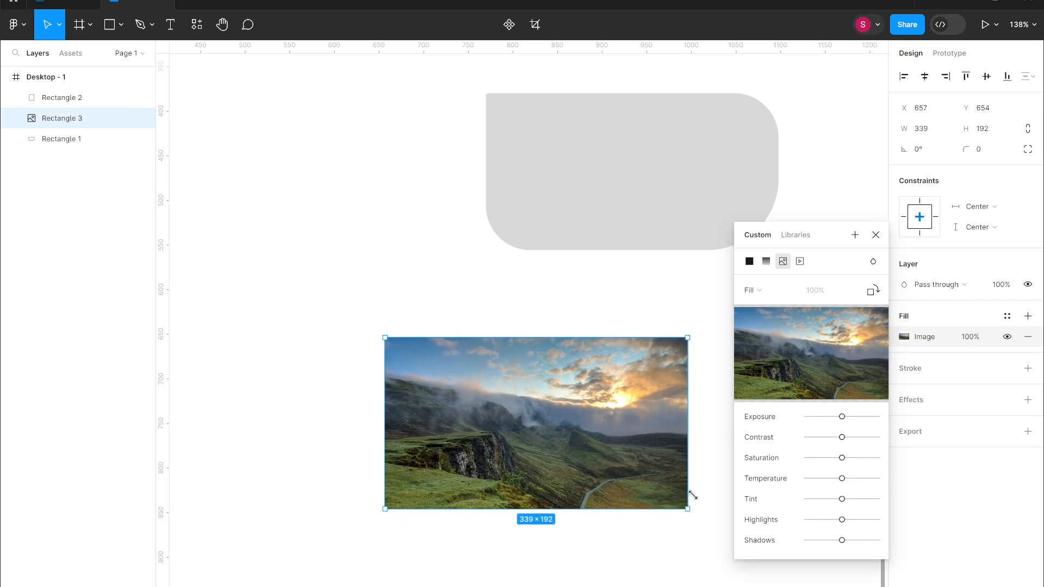
Set the image's scaling mode to Fit and add a stroke to the rectangle.
left_click(763, 288)
left_click(764, 305)
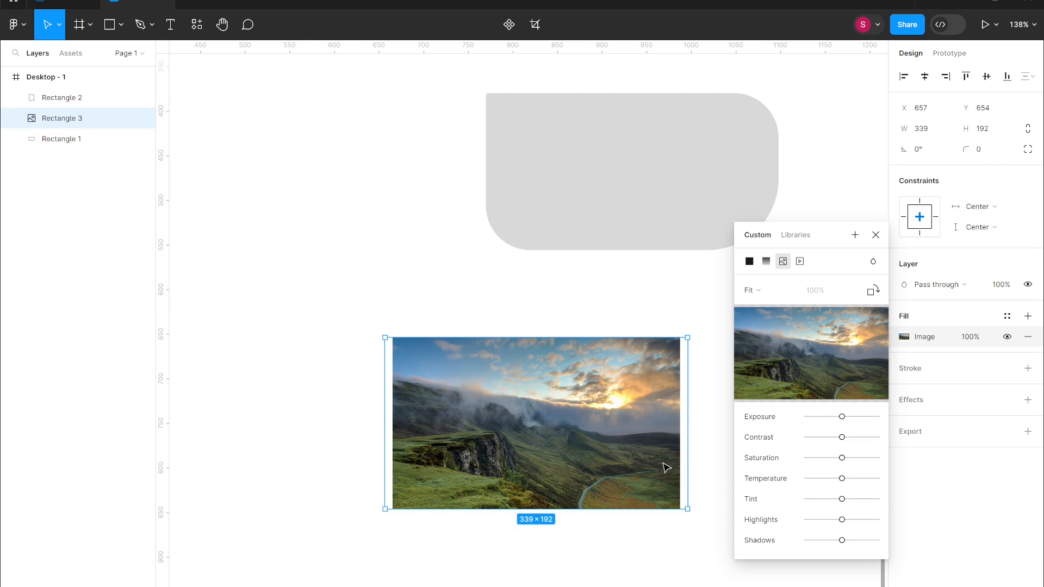
left_click(1027, 368)
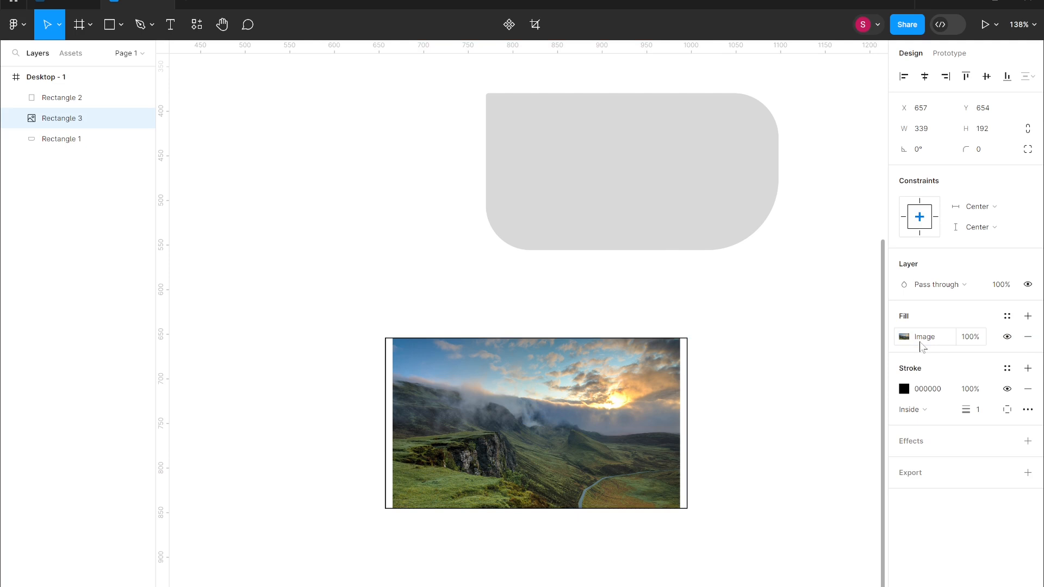
Set the image fill's scaling mode to Crop and trim both empty side edges, narrowing the rectangle to about 320 × 192.
left_click(904, 337)
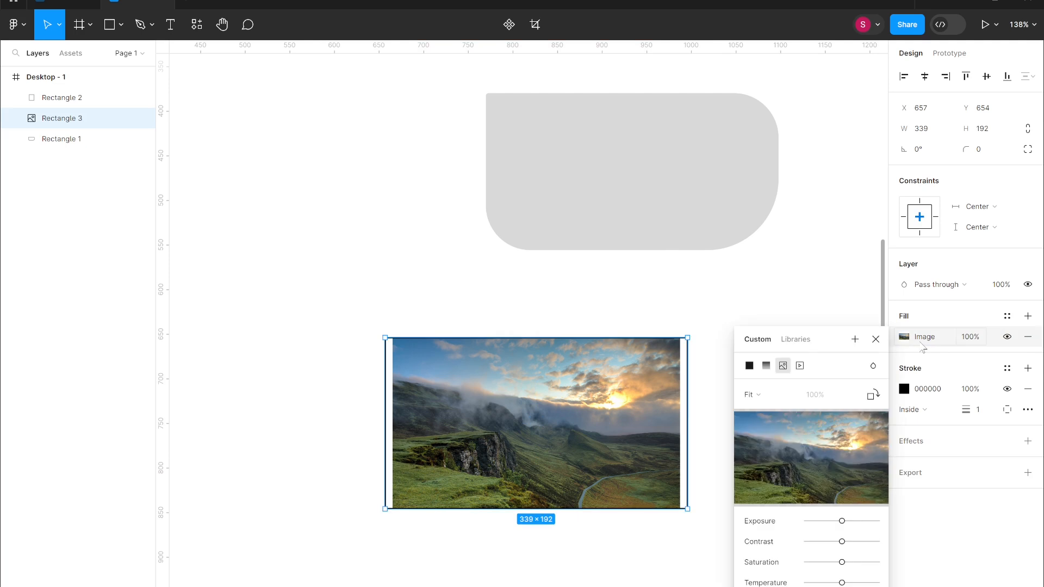
left_click(795, 397)
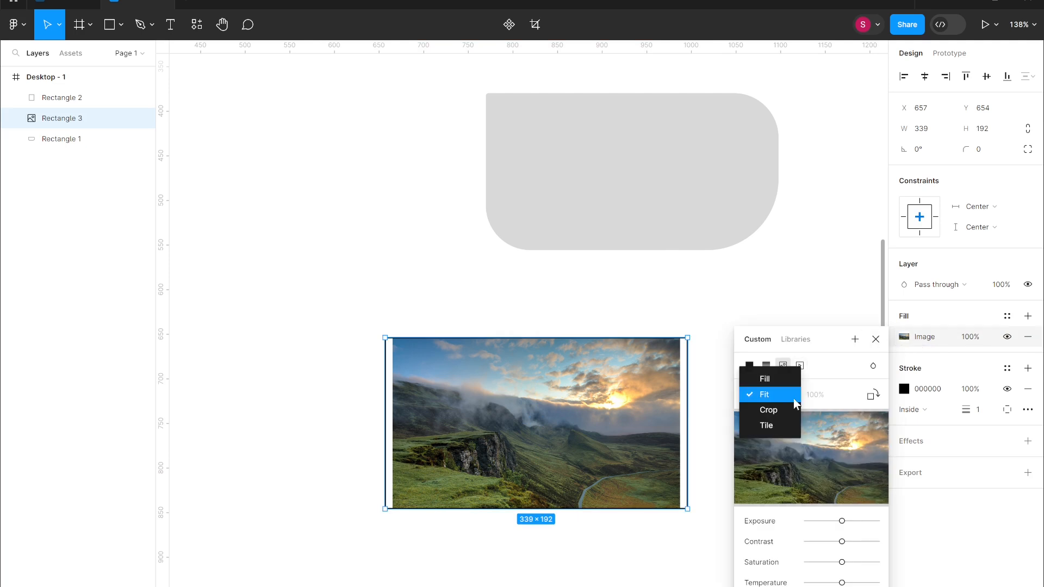
left_click(769, 410)
left_click_drag(688, 426, 680, 426)
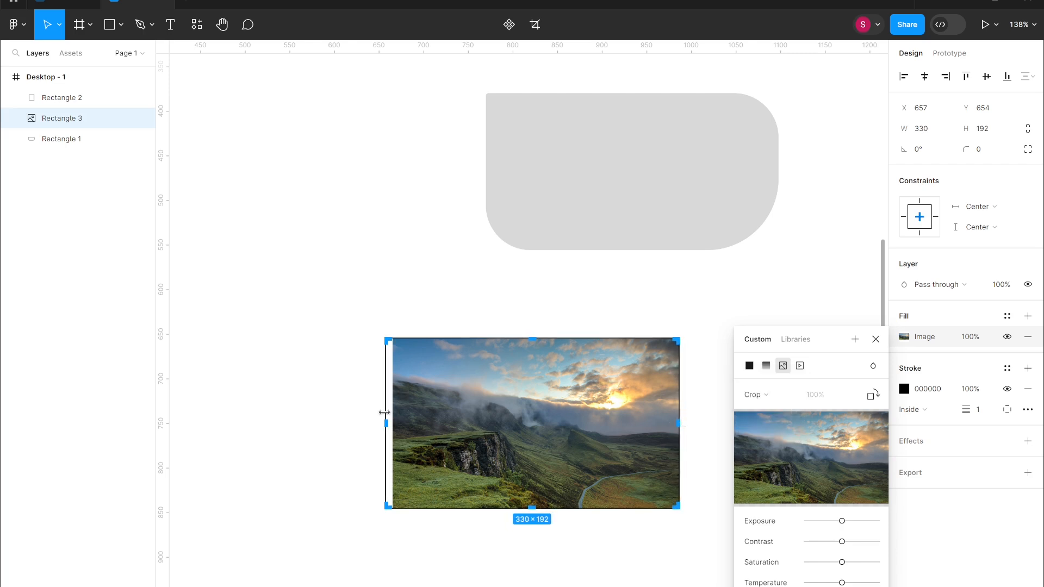
left_click_drag(387, 418, 394, 418)
mouse_move(521, 439)
left_mouse_down()
mouse_move(514, 446)
mouse_move(538, 441)
mouse_move(525, 449)
mouse_move(522, 439)
left_mouse_up()
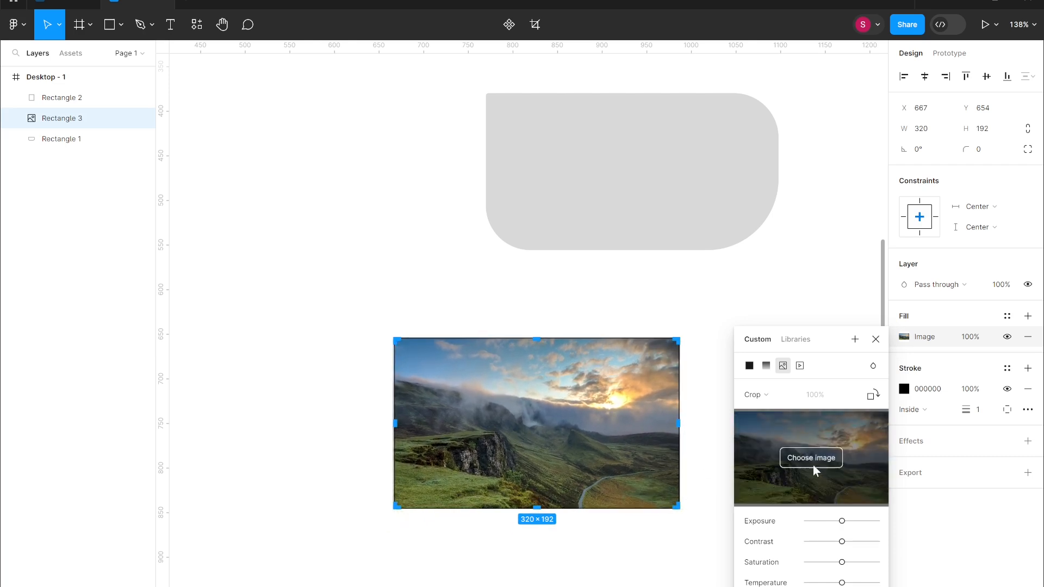
Try the Tile scaling mode on the image, move the rectangle to about X 492, Y 442, and undo these changes.
left_click(760, 400)
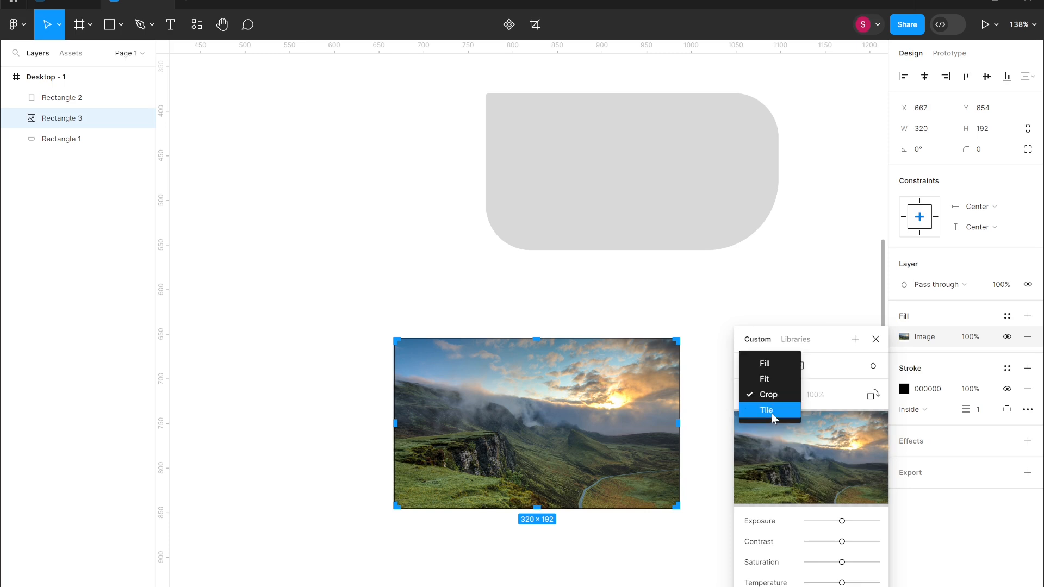
left_click(773, 415)
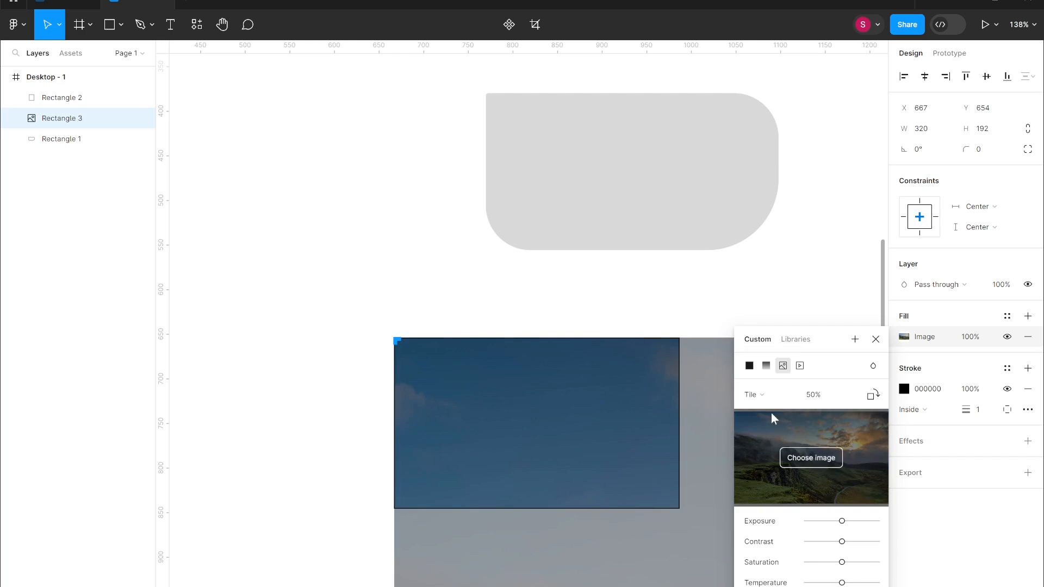
left_click_drag(648, 405, 468, 232)
scroll(569, 262, "down", 6)
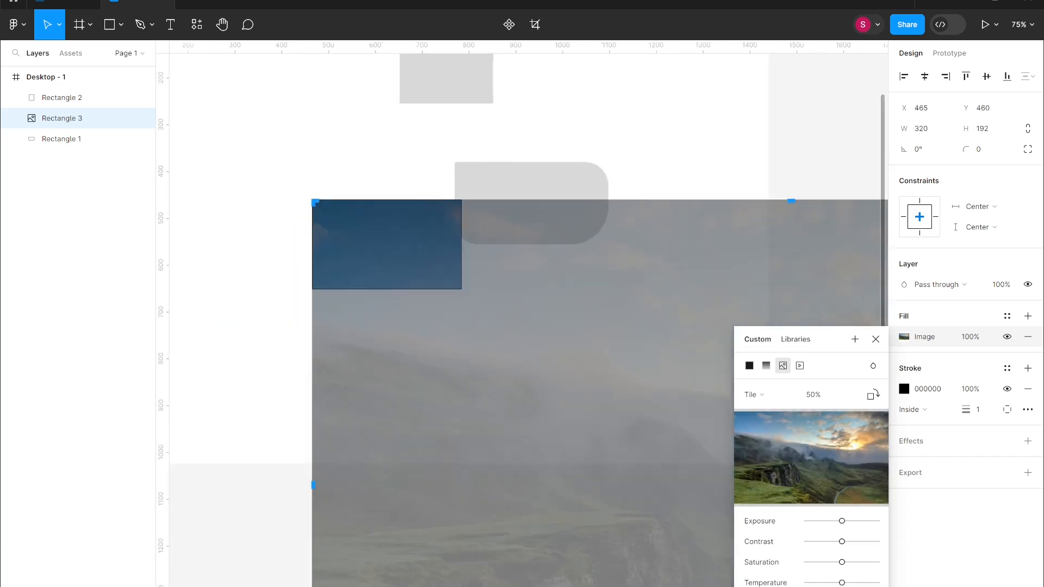
mouse_move(289, 219)
left_mouse_down()
mouse_move(319, 240)
mouse_move(297, 214)
left_mouse_up()
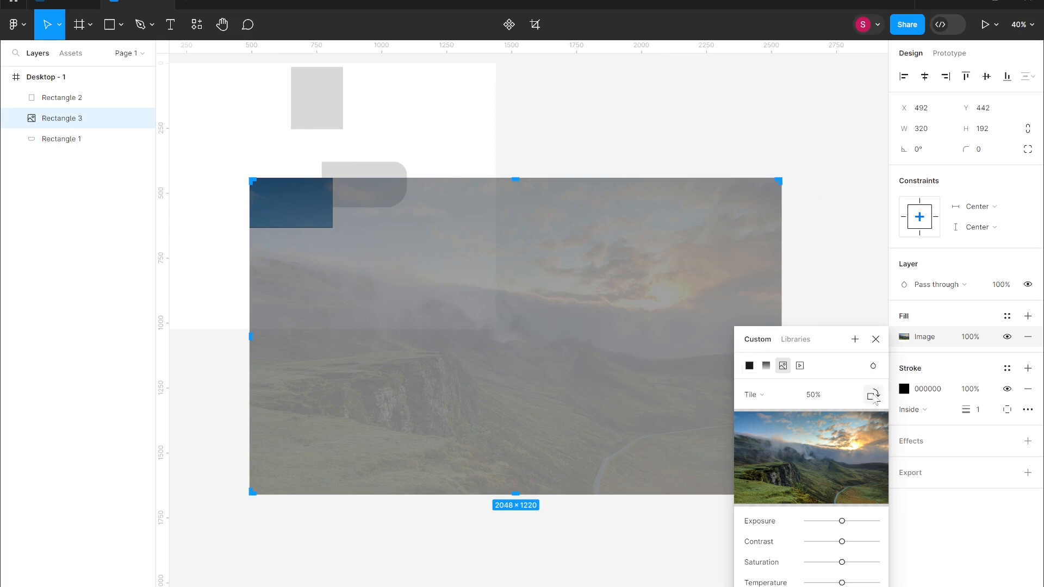
key("ctrl+z")
key("ctrl+z")
key("ctrl+z")
Add a second fill above the landscape image and load the running horse picture into it.
scroll(283, 218, "up", 7)
left_click(1028, 316)
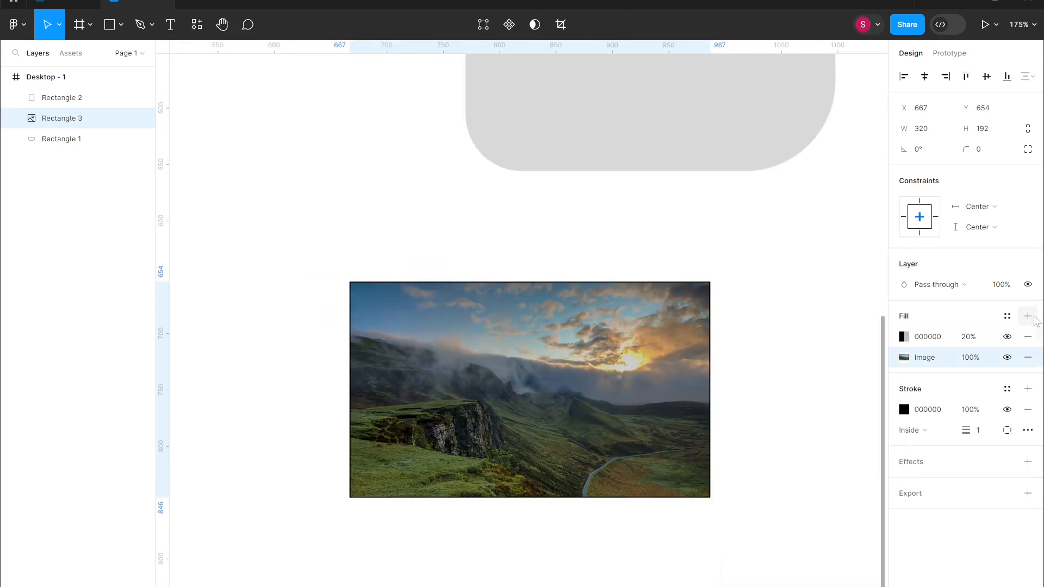
left_click(904, 337)
left_click(783, 334)
left_click(811, 426)
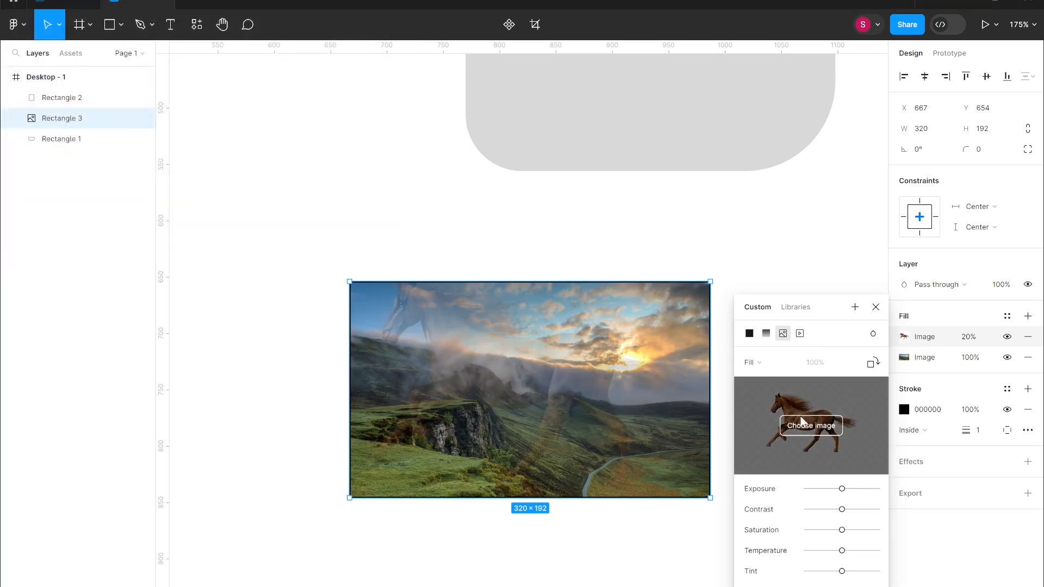
Set the horse image fill's opacity to 100% and enlarge the rectangle to about 324 × 227.
left_click(969, 337)
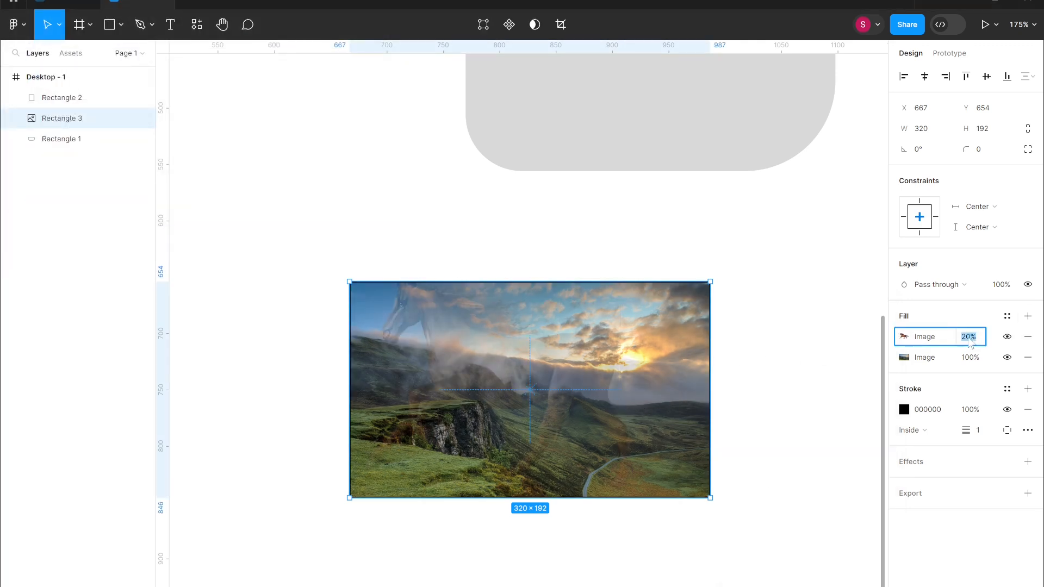
type("100")
key("Return")
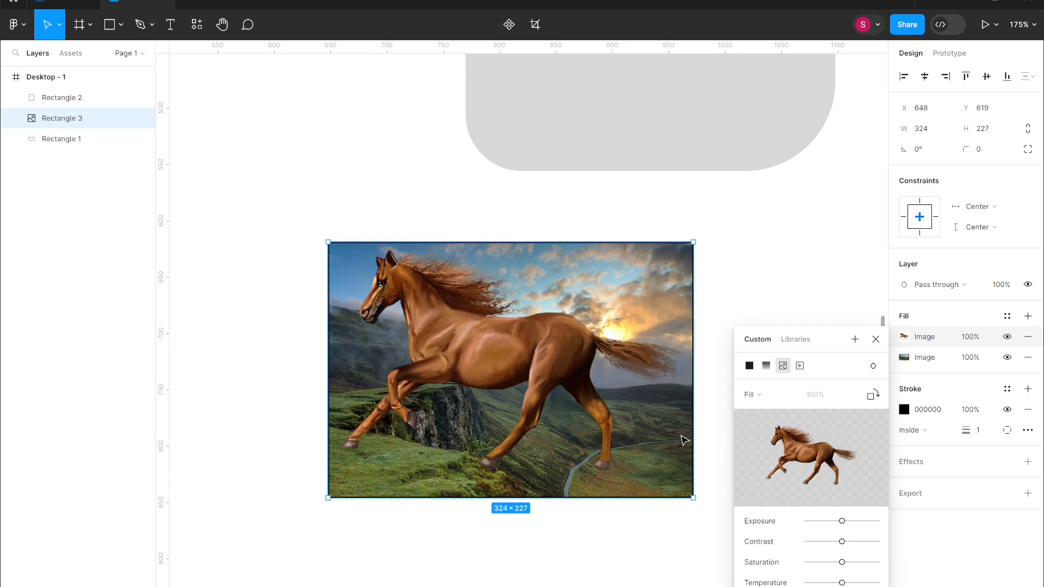
Hide the landscape image fill and add a solid red DF2828 fill at 86% opacity.
left_click(1008, 358)
left_click(1028, 316)
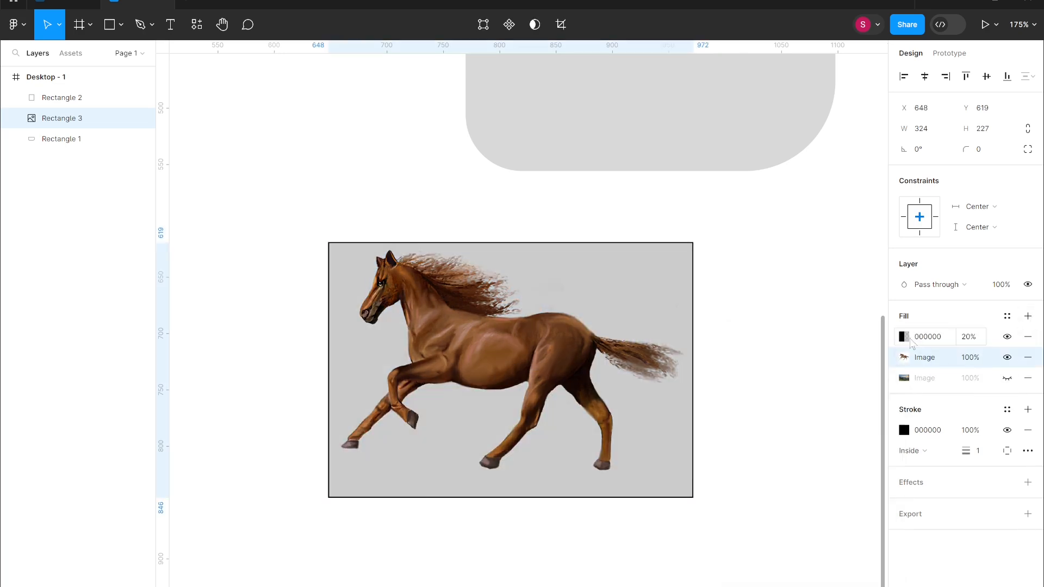
left_click(904, 337)
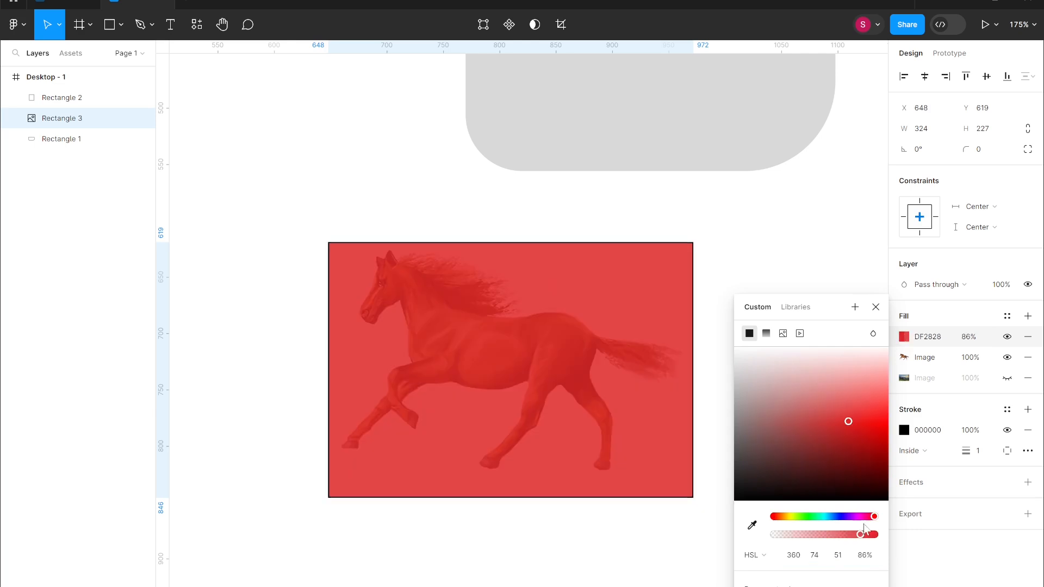
left_click(928, 336)
left_click(904, 337)
Move the red fill beneath the horse image and show the landscape image fill in place of the red one.
left_click(904, 358)
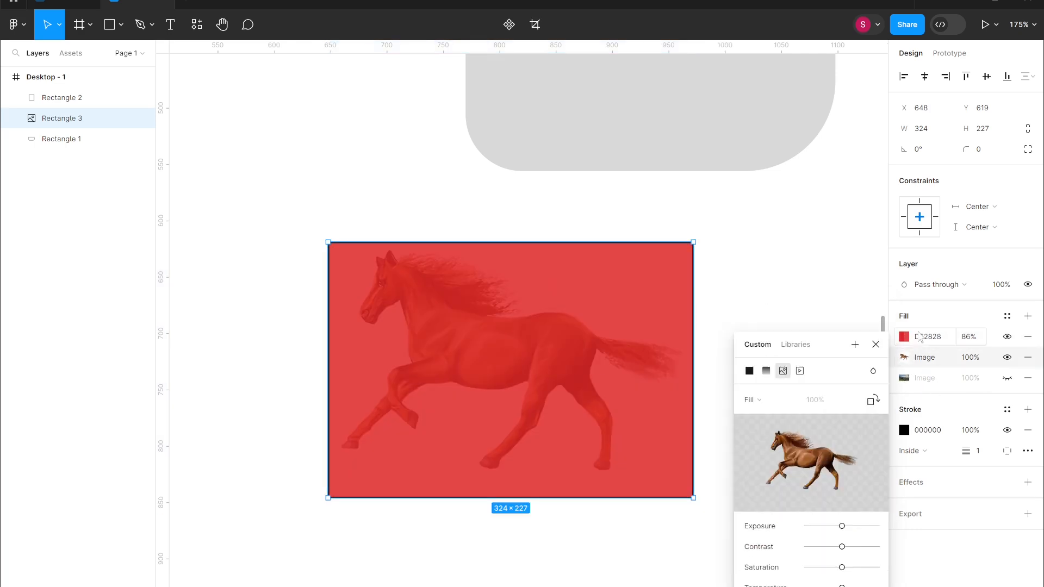
left_click(928, 340)
left_click(904, 337)
left_click_drag(894, 338, 895, 354)
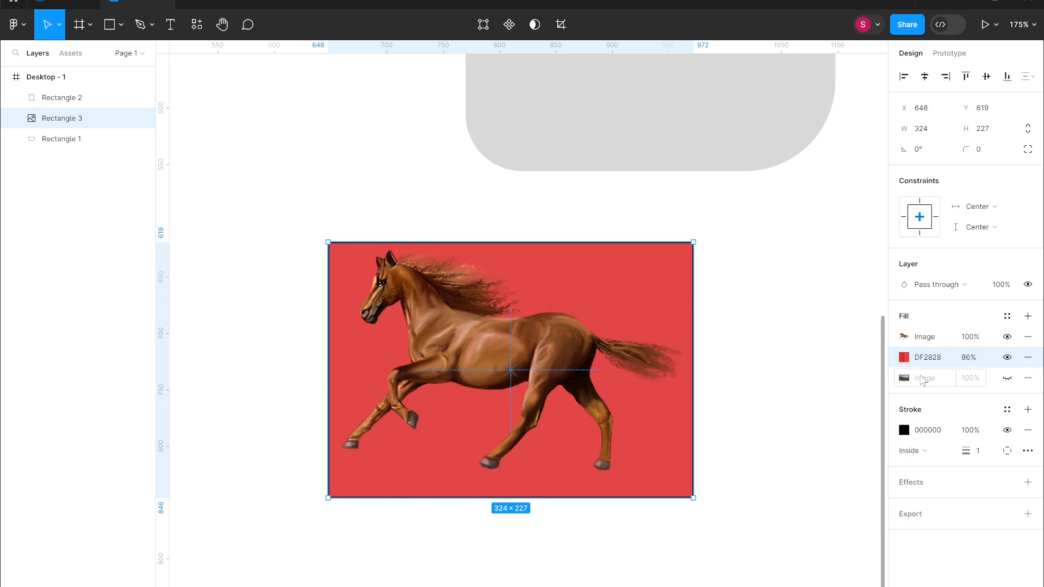
left_click(1008, 357)
left_click(1007, 378)
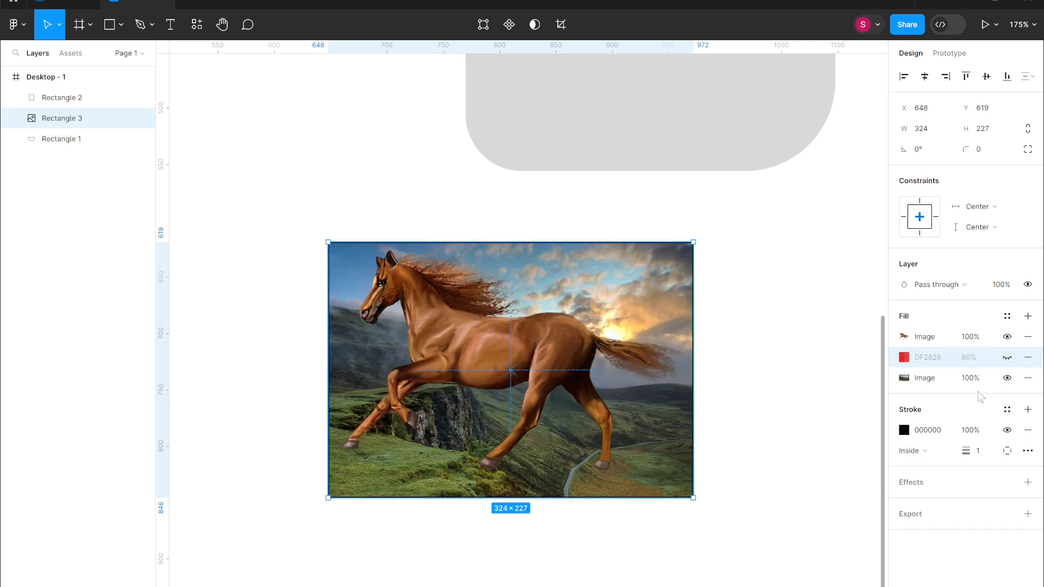
Save the rectangle's combined fills as a new color style named style2 and reselect the rectangle.
left_click(1007, 316)
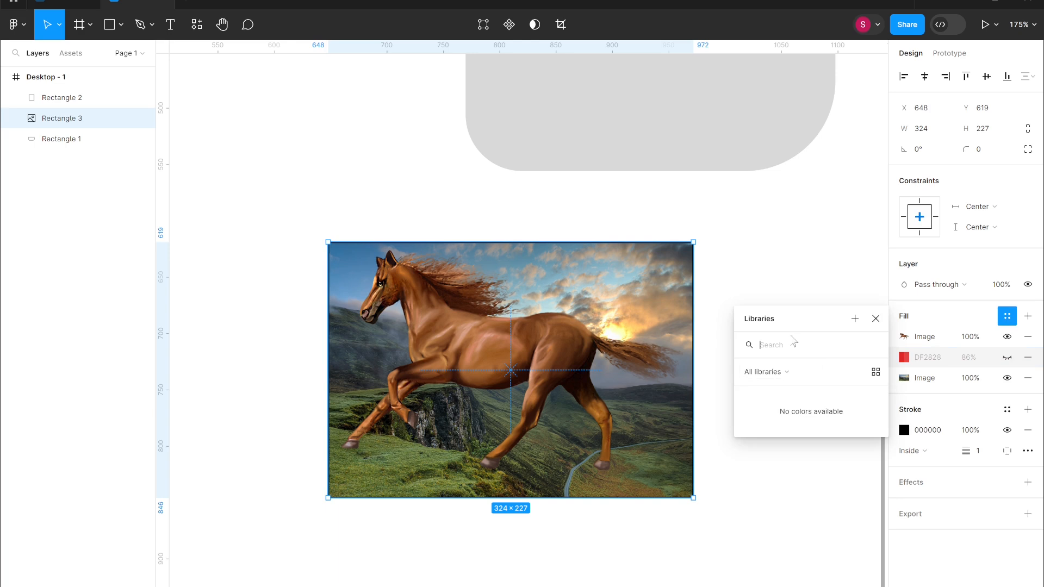
left_click(855, 319)
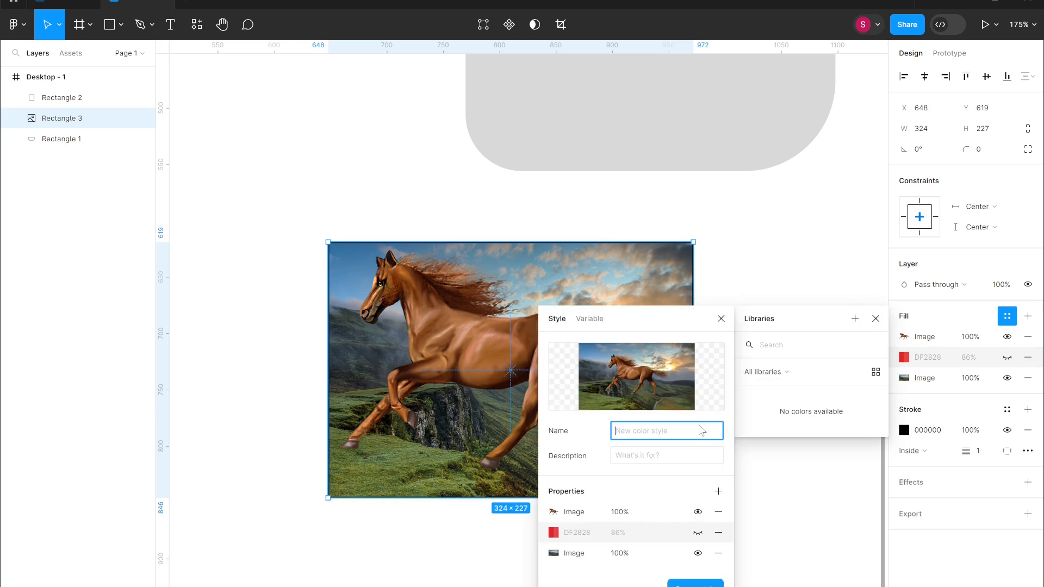
type("style2")
left_click(695, 584)
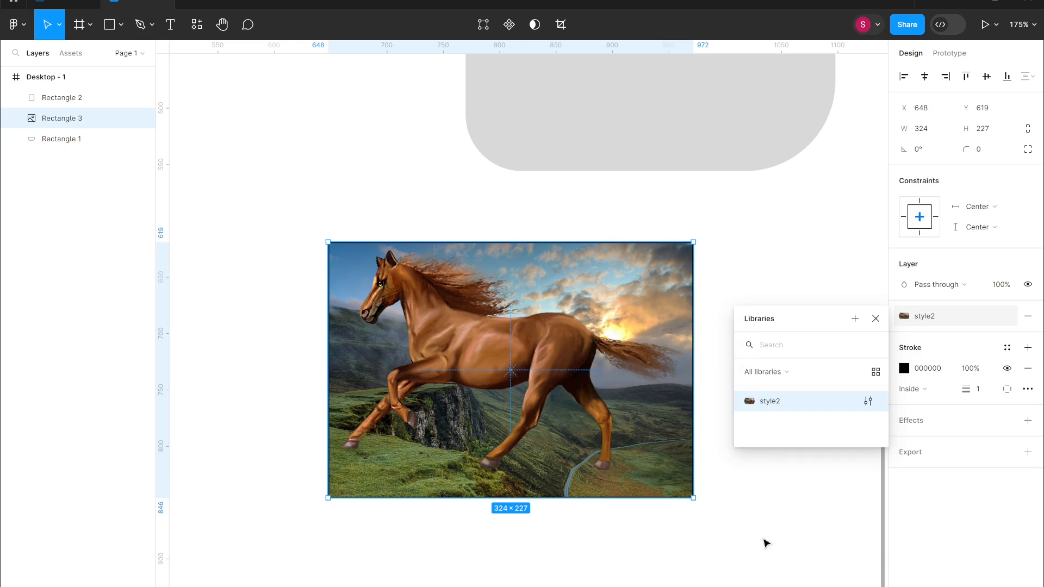
left_click(782, 546)
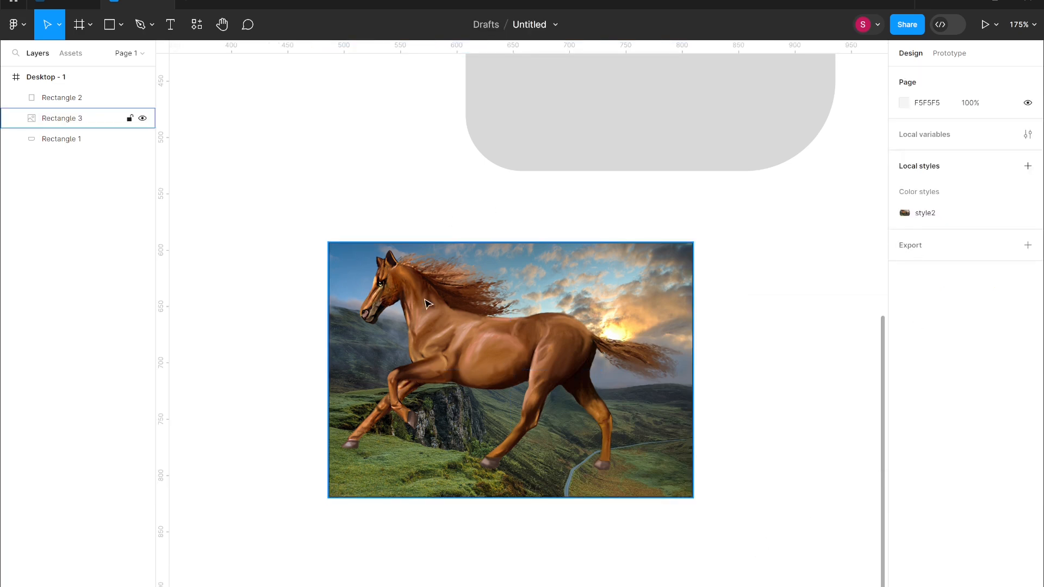
left_click(471, 335)
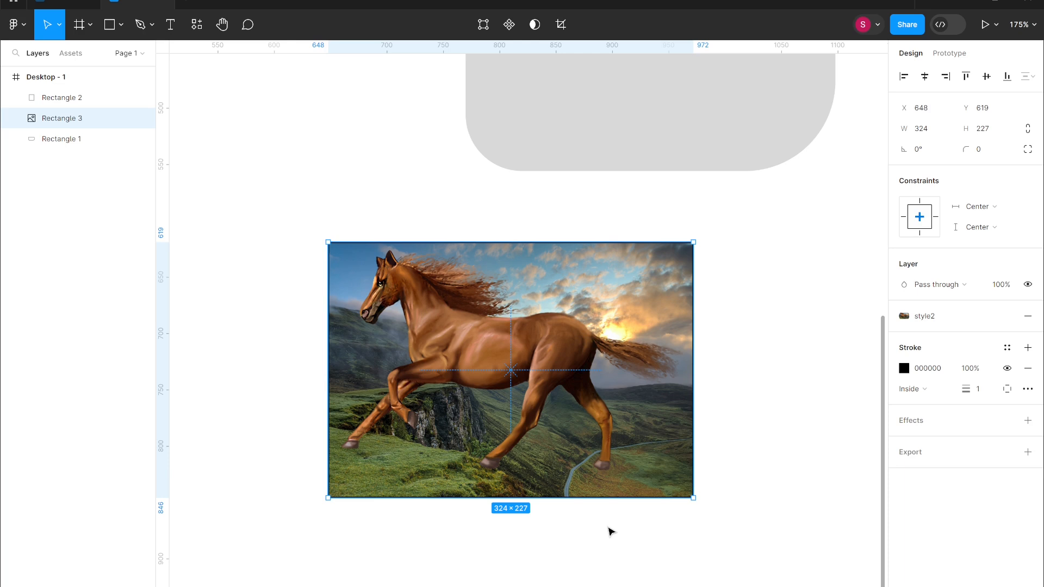
scroll(610, 530, "down", 6)
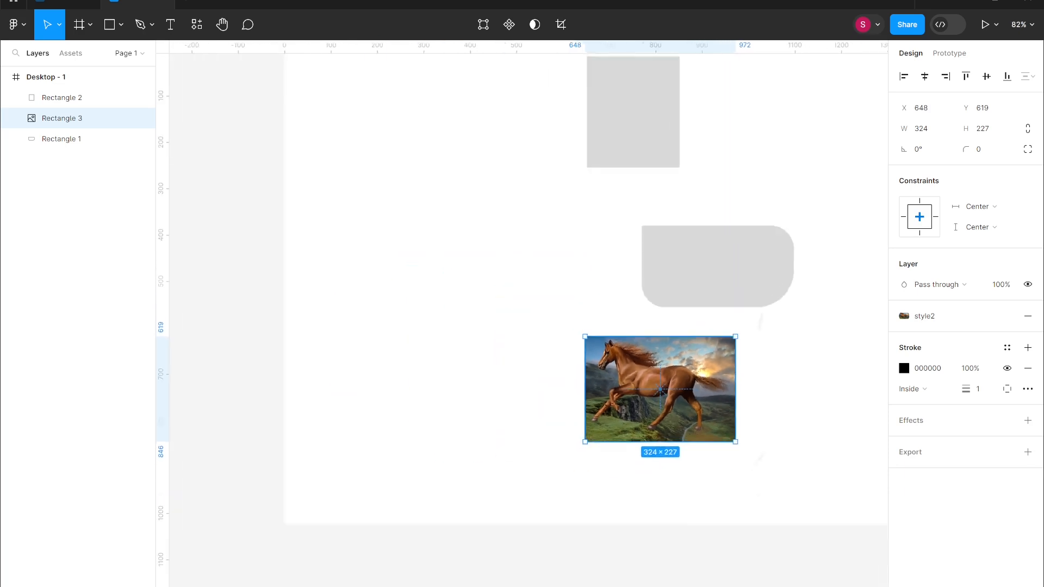